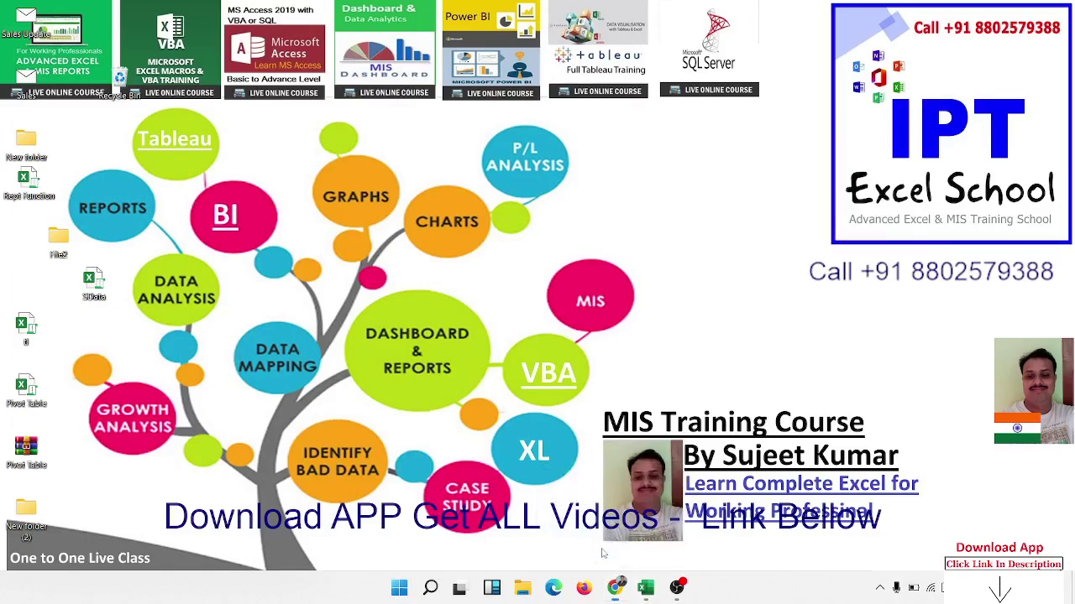
Bring the Chrome window back to the front from the taskbar
{"action": "left_click", "coordinate": [601, 554]}
Open the YouTube Studio comments and highlight the viewer's question about merging city sheets
{"action": "left_click", "coordinate": [71, 11]}
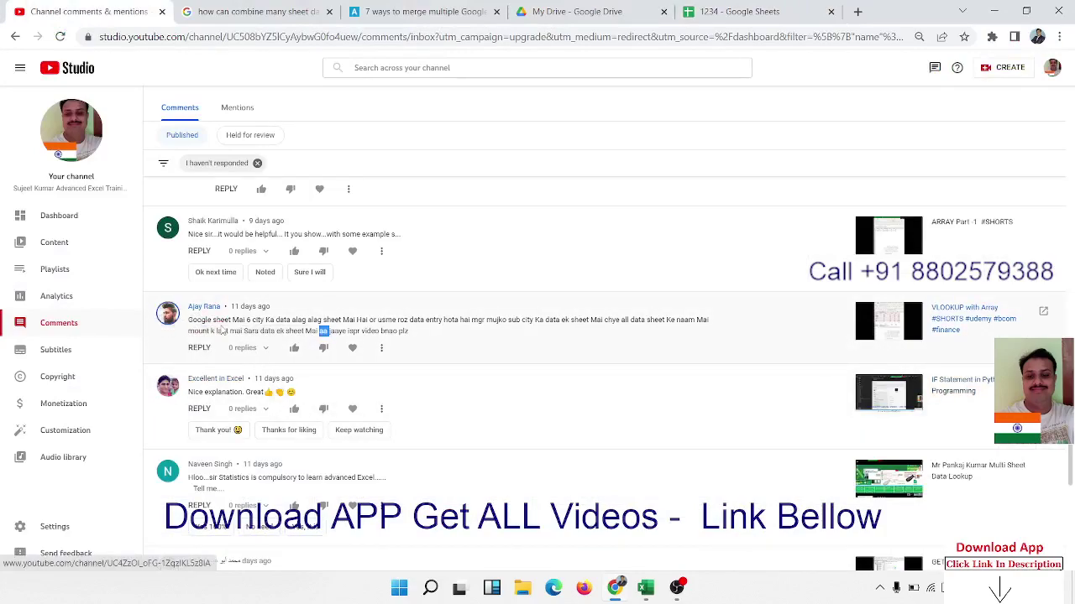
{"action": "left_click_drag", "start_coordinate": [188, 321], "coordinate": [411, 338]}
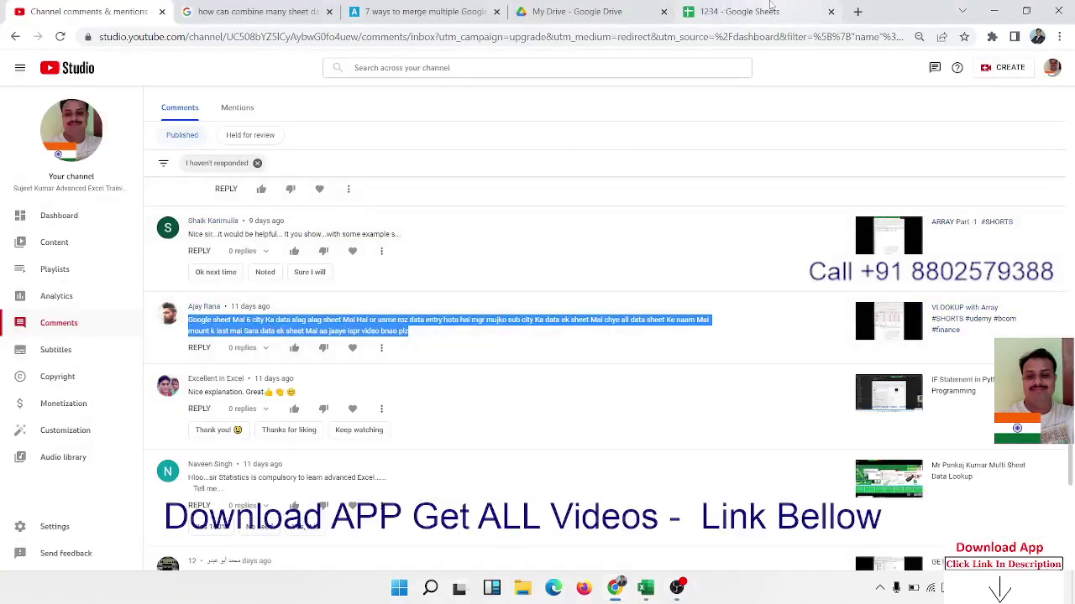
Review the tables on sheets Q1, Q2 and Q3, then select Sheet4 cell A15
{"action": "left_click", "coordinate": [763, 11]}
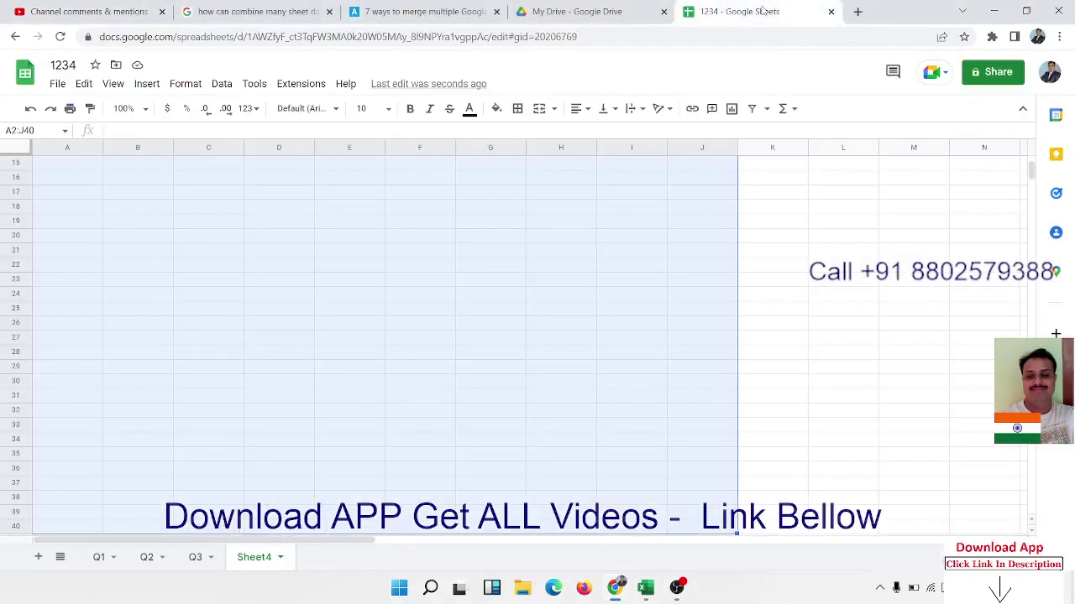
{"action": "left_click", "coordinate": [58, 385]}
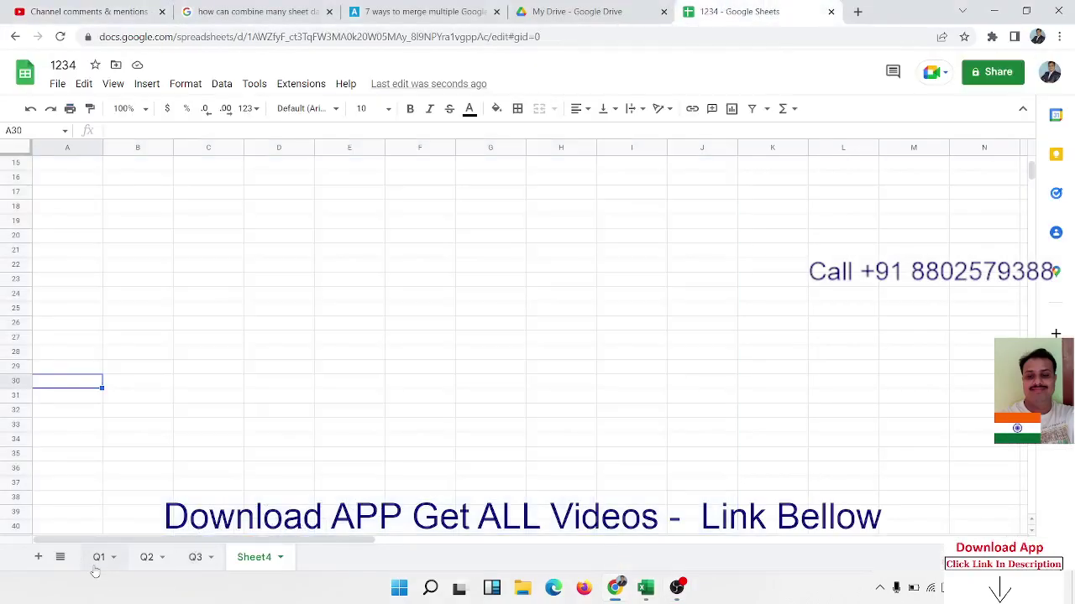
{"action": "left_click", "coordinate": [96, 562]}
{"action": "left_click", "coordinate": [145, 563]}
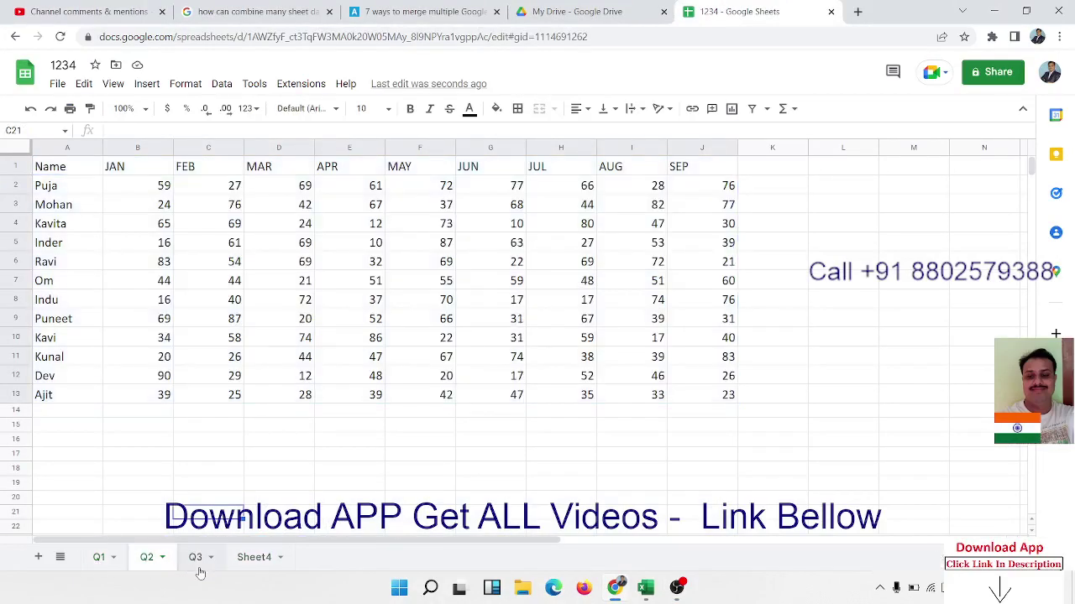
{"action": "left_click", "coordinate": [194, 557]}
{"action": "left_click", "coordinate": [252, 557]}
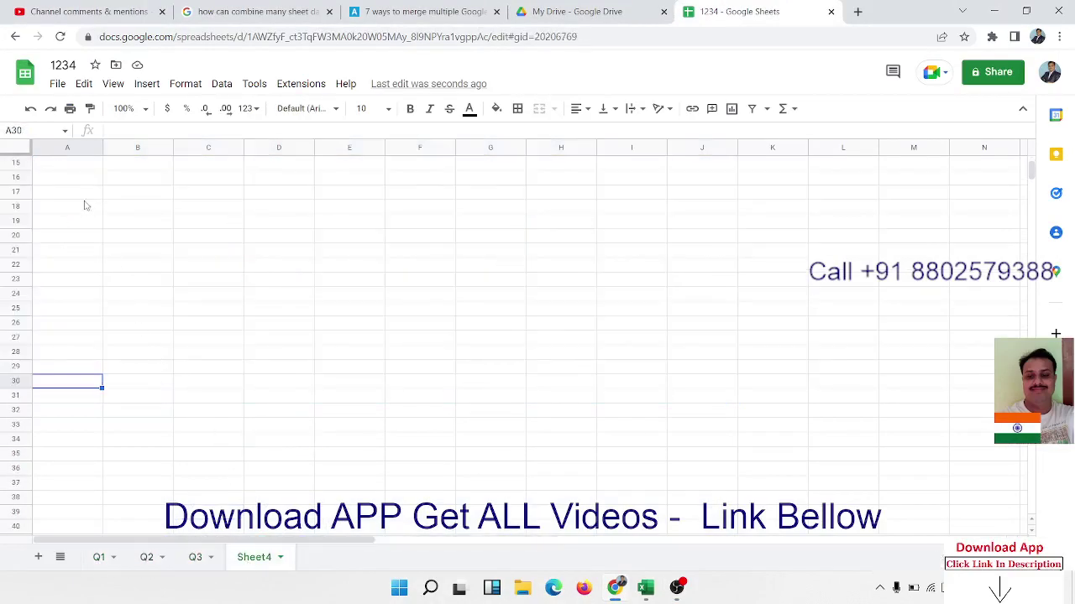
{"action": "left_click", "coordinate": [74, 163]}
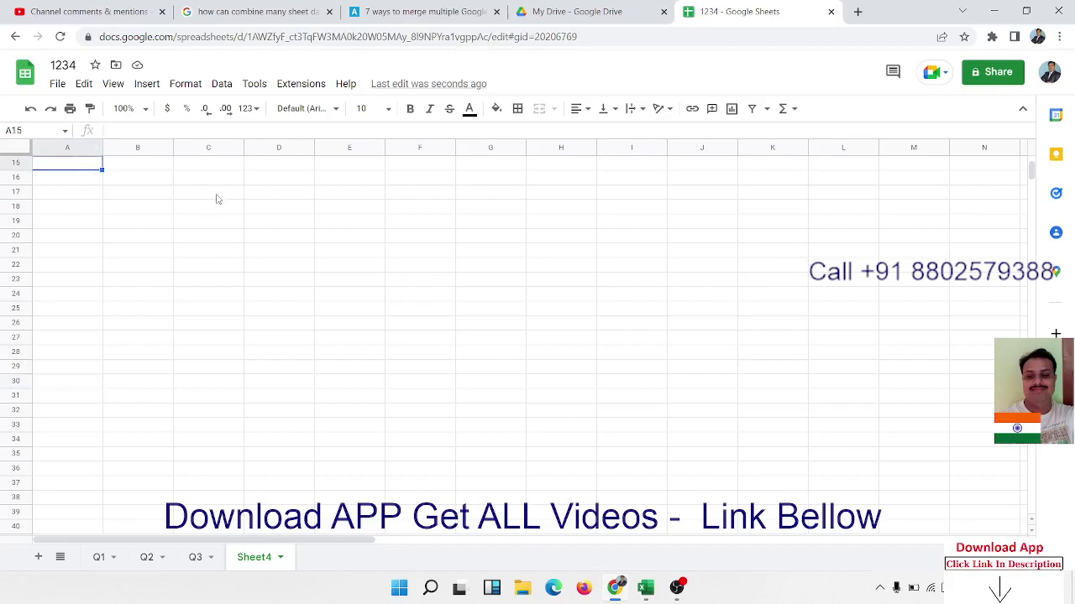
Start a QUERY formula in A15 with 'Q1'!A1:J13 as the first range
{"action": "type", "text": "=q"}
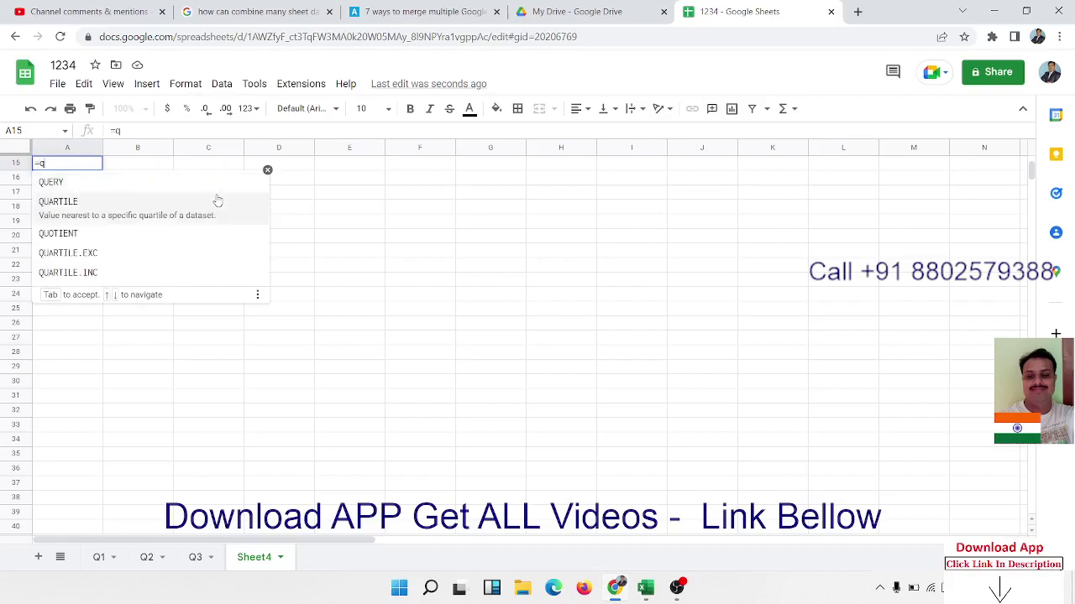
{"action": "key", "text": "Tab"}
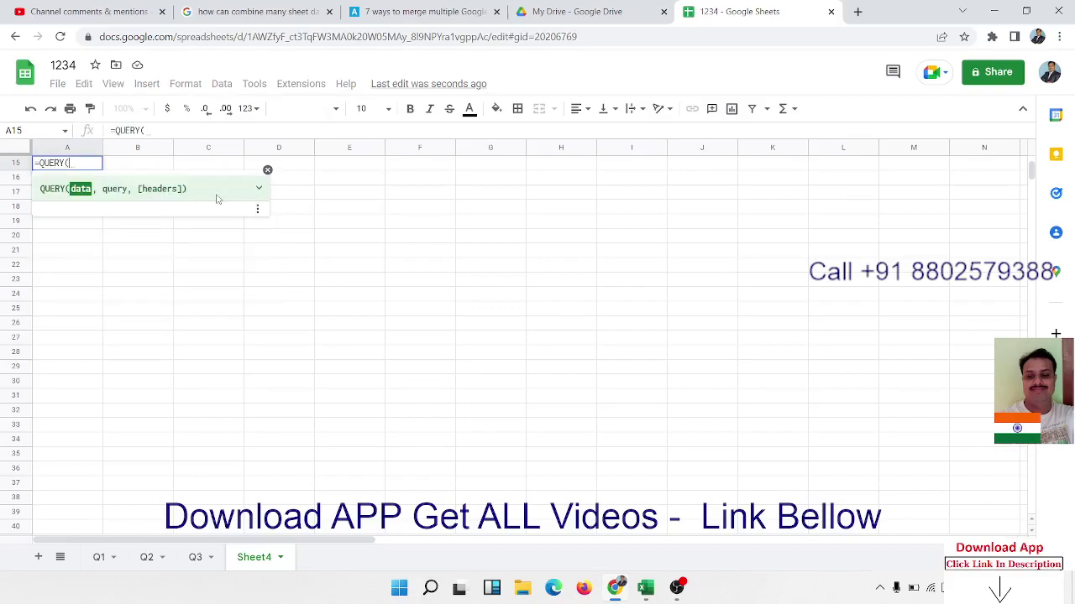
{"action": "left_click", "coordinate": [99, 557]}
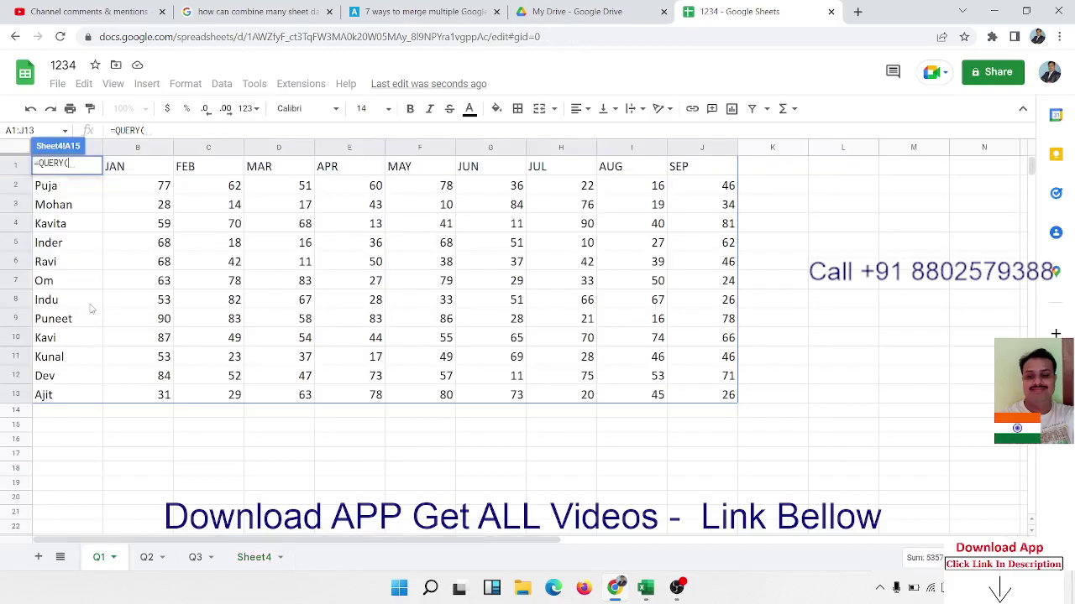
{"action": "left_click", "coordinate": [87, 306]}
{"action": "key", "text": "ctrl+a"}
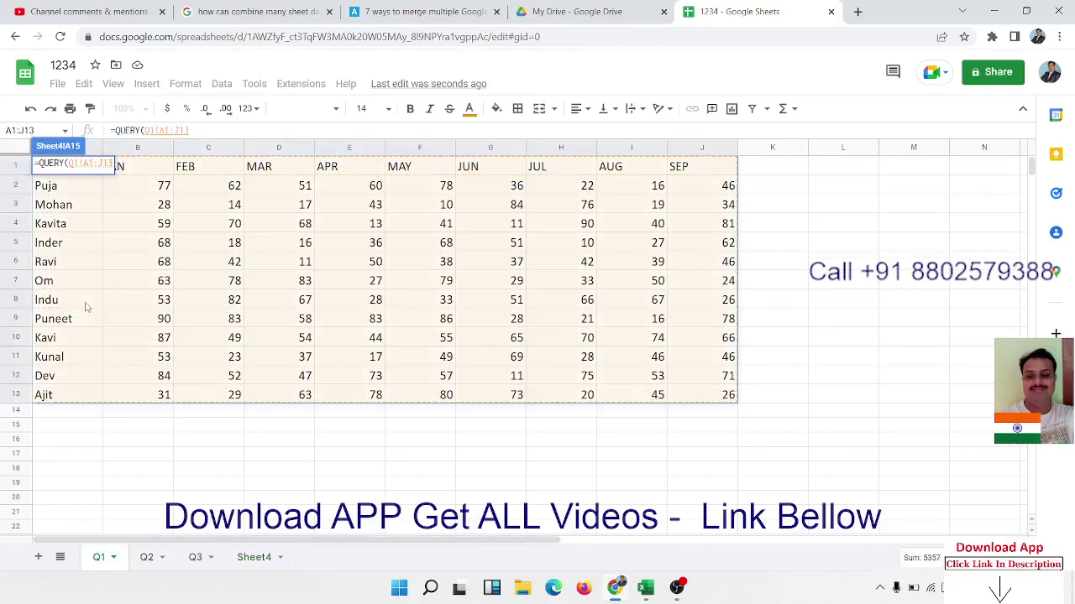
{"action": "type", "text": ";"}
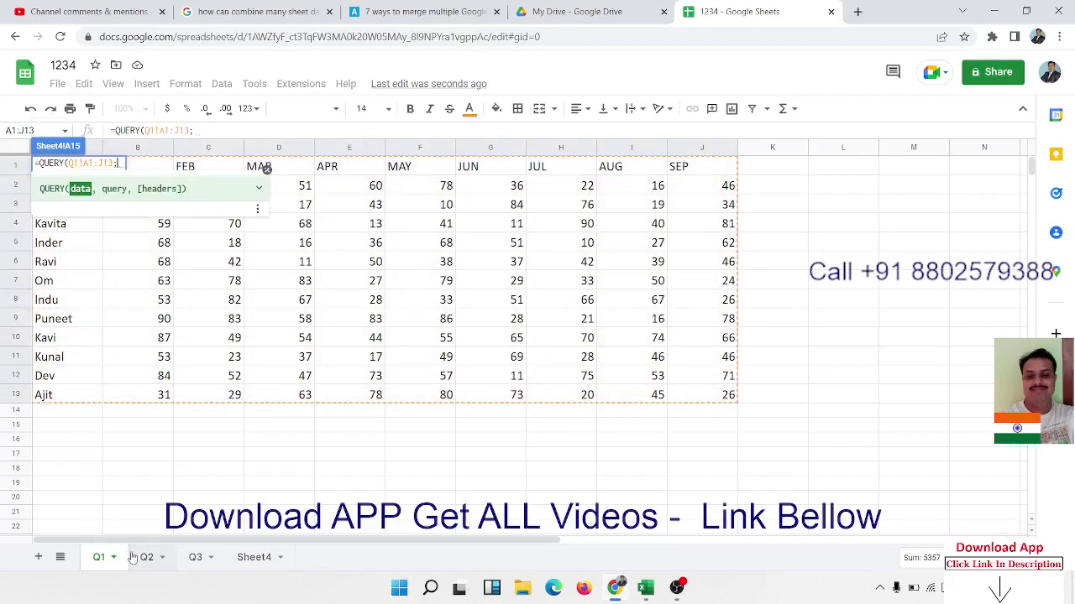
Add 'Q2'!A1:J13 as the second range, separated by a semicolon
{"action": "left_click", "coordinate": [142, 558]}
{"action": "left_click", "coordinate": [143, 557]}
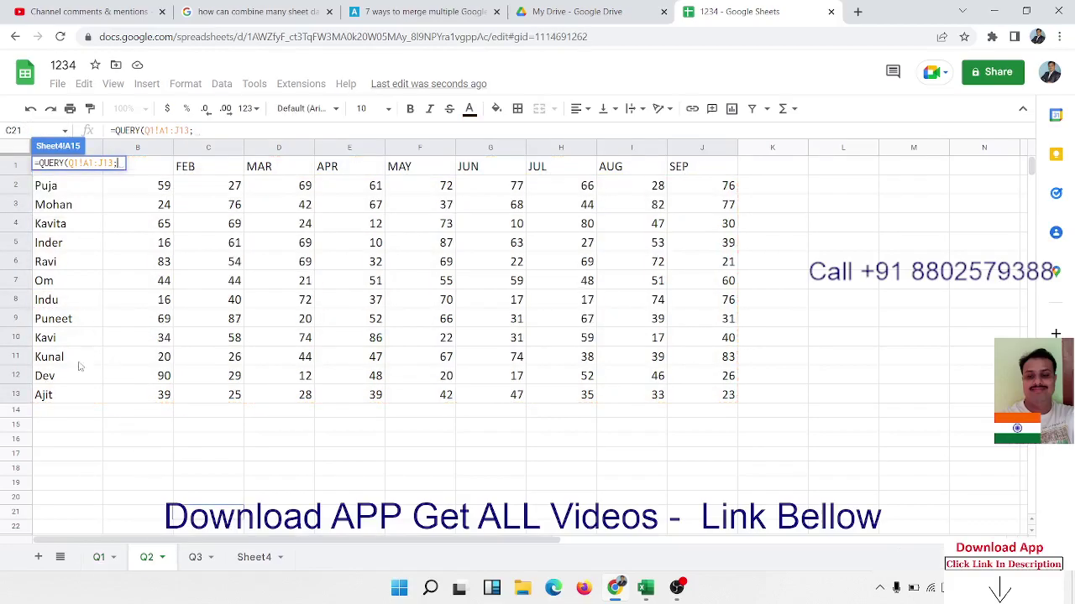
{"action": "left_click", "coordinate": [79, 396]}
{"action": "key", "text": "ctrl+shift+Right"}
{"action": "key", "text": "ctrl+shift+Up"}
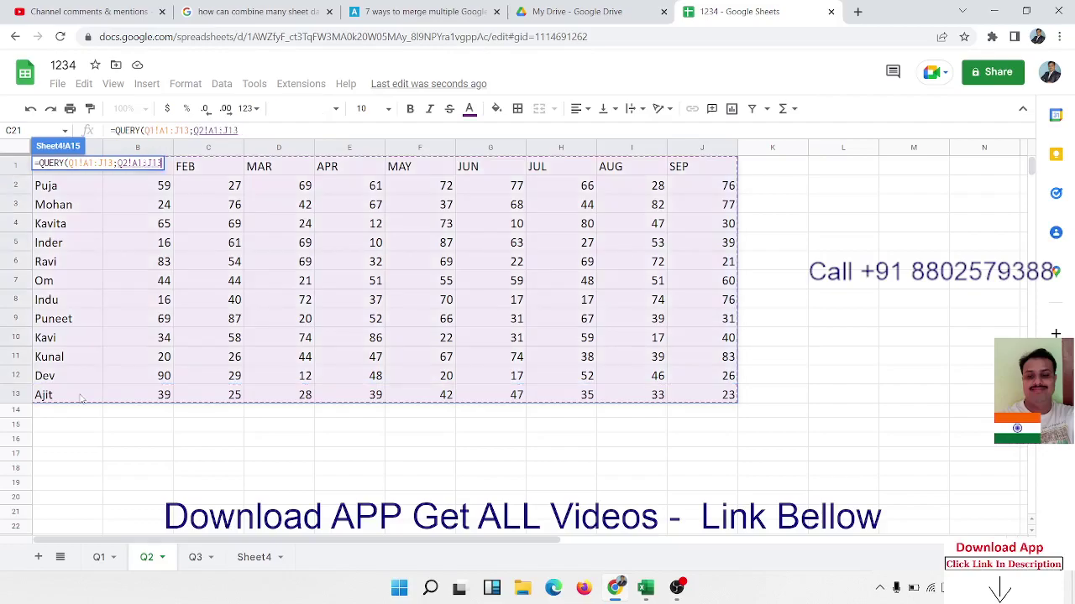
{"action": "type", "text": ";"}
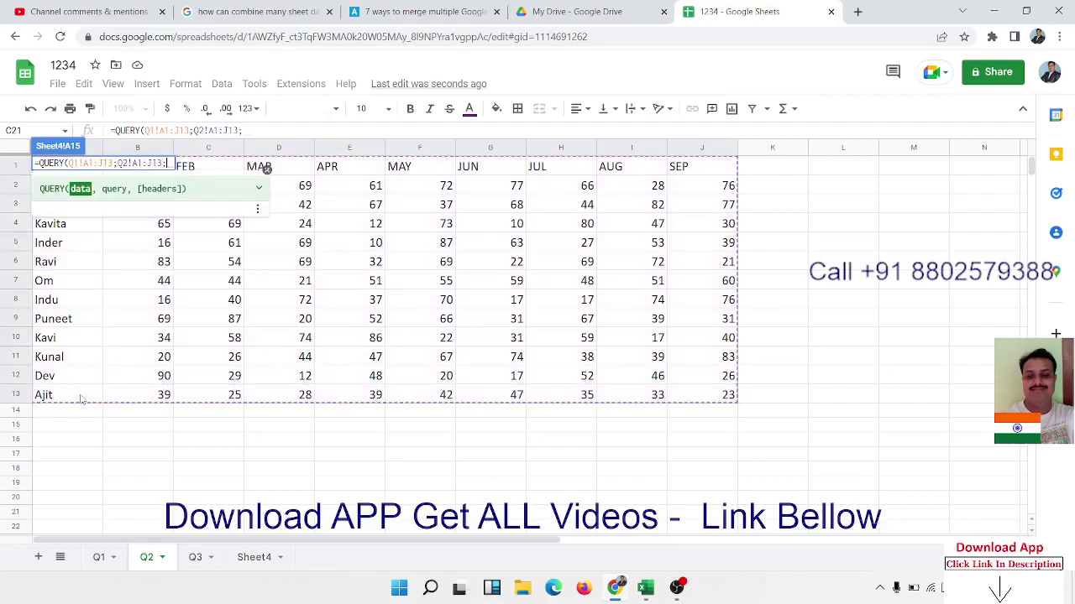
Add 'Q3'!A1:J13 and the "select *" query, then commit the formula
{"action": "left_click", "coordinate": [195, 558]}
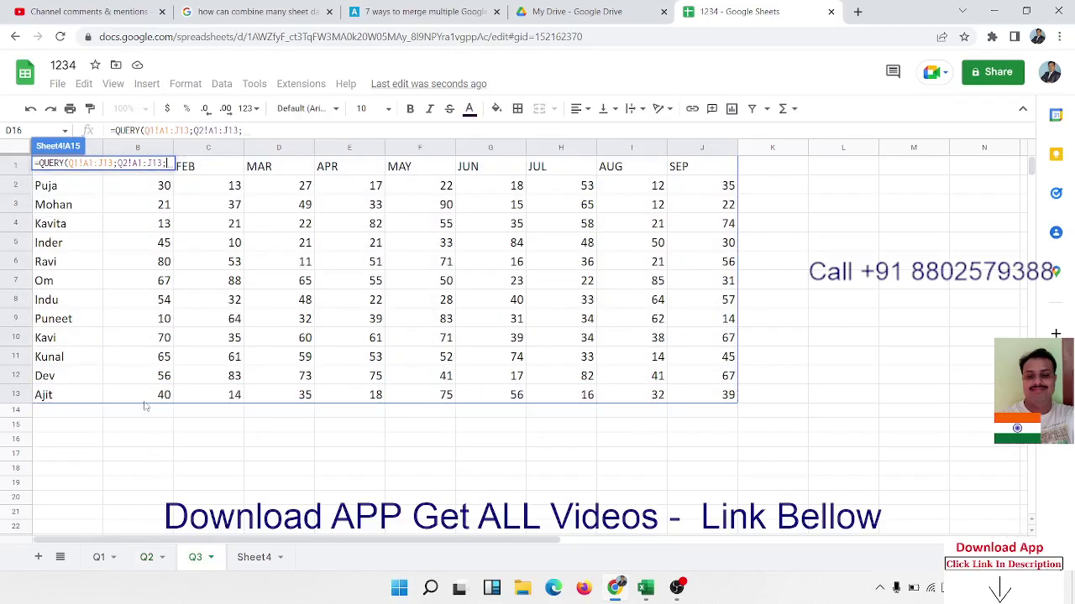
{"action": "left_click", "coordinate": [144, 396]}
{"action": "key", "text": "Left"}
{"action": "key", "text": "ctrl+shift+Up"}
{"action": "key", "text": "ctrl+shift+Right"}
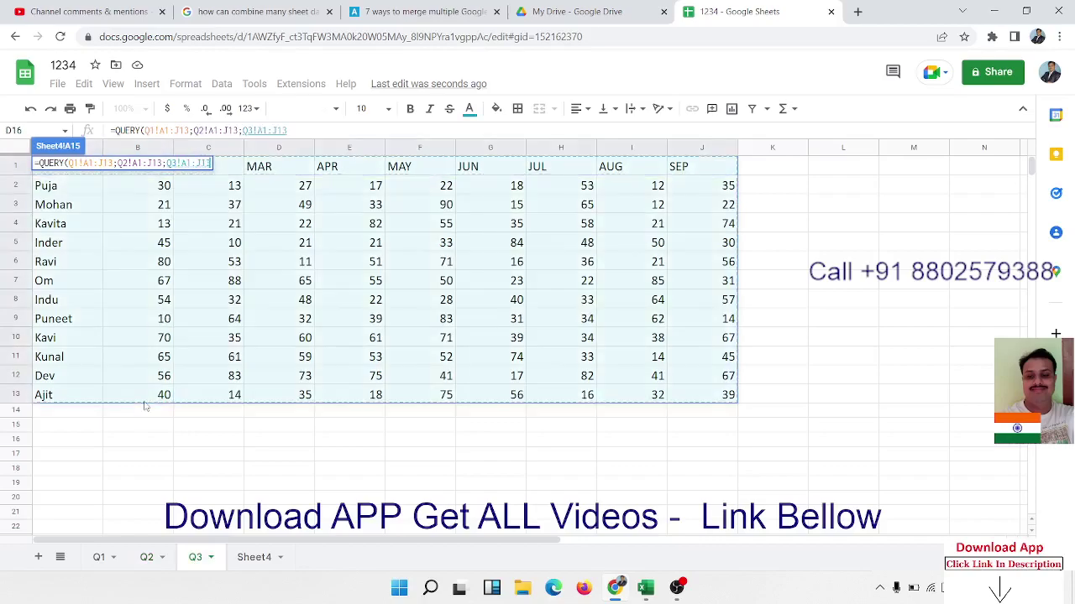
{"action": "type", "text": ","}
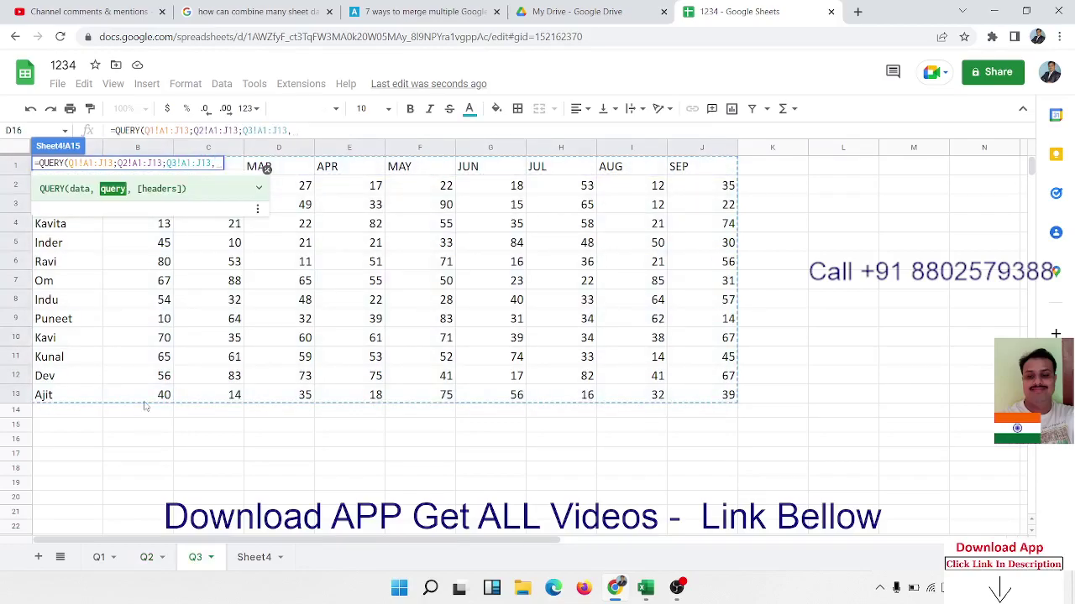
{"action": "type", "text": "\""}
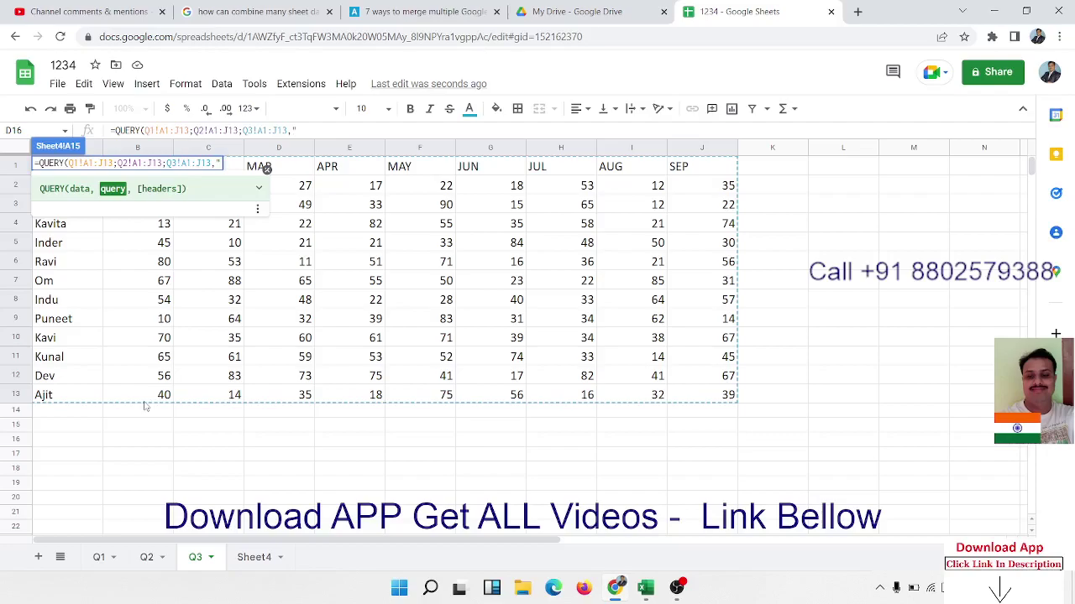
{"action": "type", "text": "select "}
{"action": "type", "text": "*"}
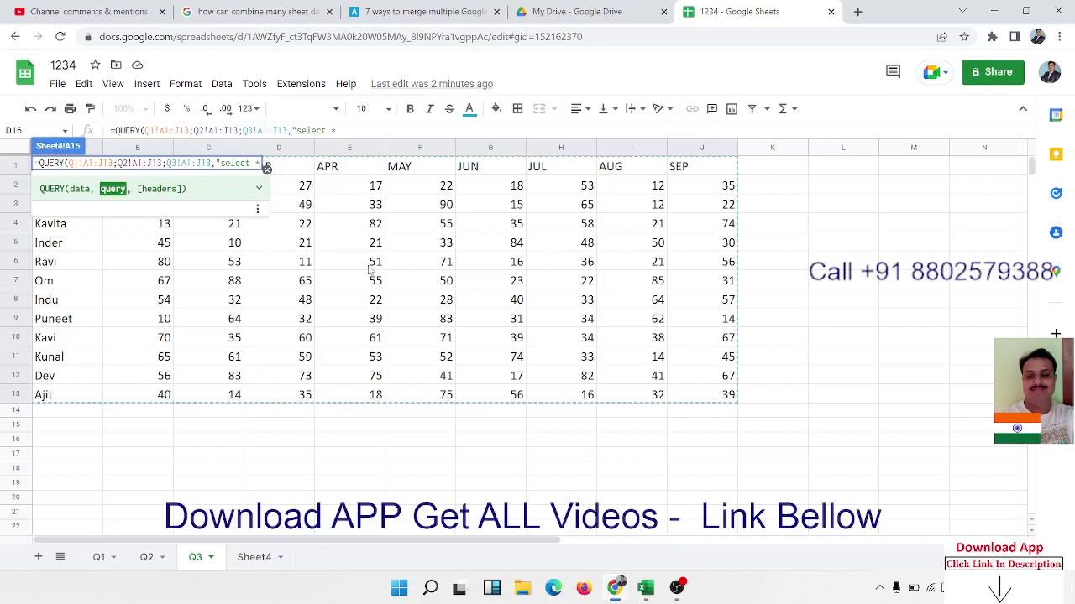
{"action": "type", "text": "\""}
{"action": "key", "text": "Return"}
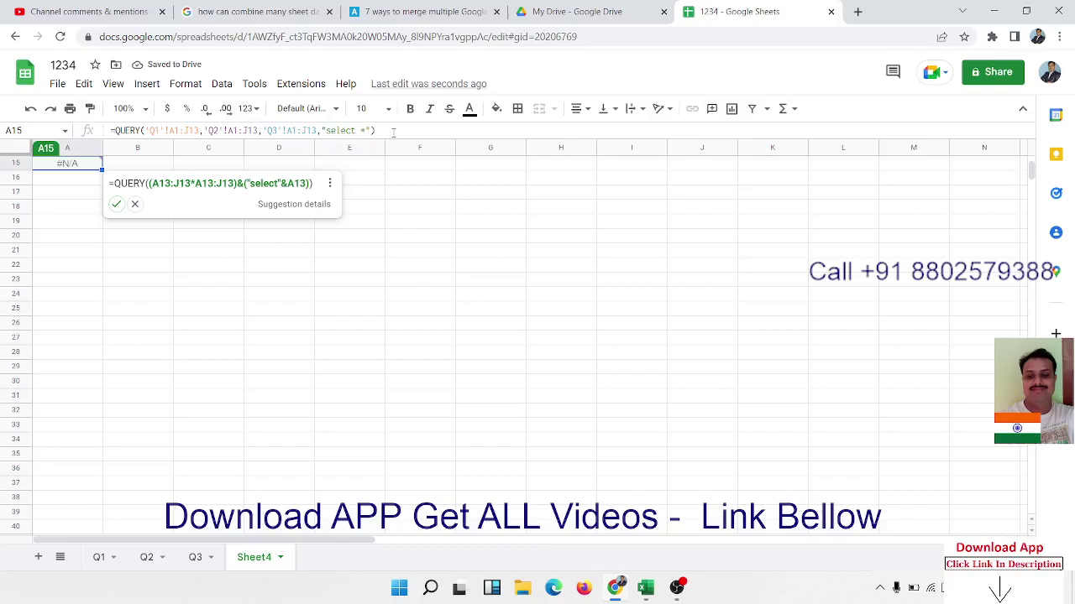
Wrap the three Q1–Q3 ranges in the QUERY formula in curly braces
{"action": "left_click", "coordinate": [317, 130]}
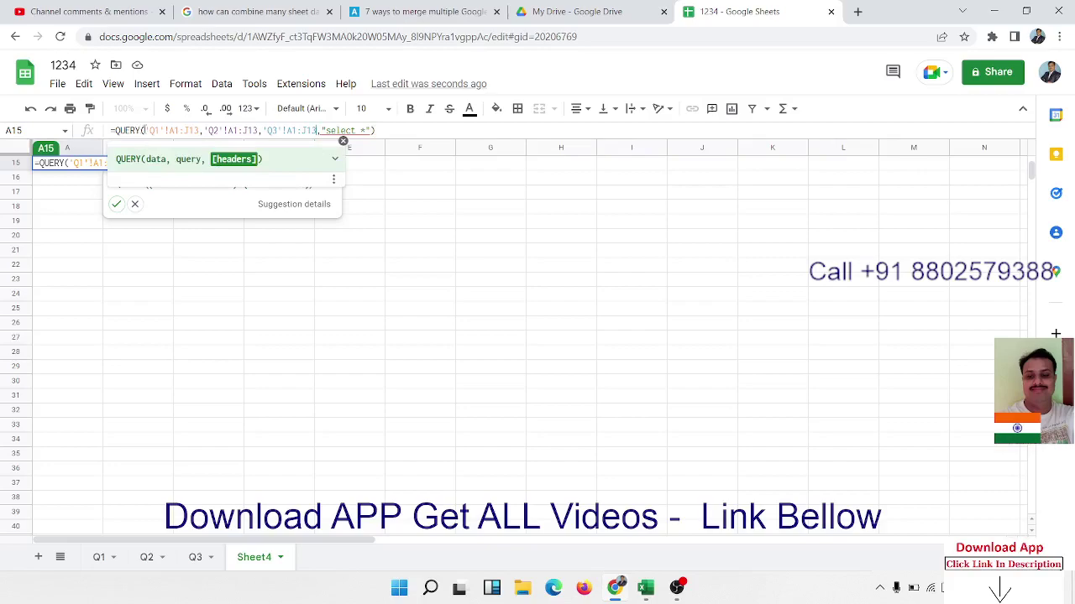
{"action": "left_click", "coordinate": [143, 131]}
{"action": "type", "text": "{"}
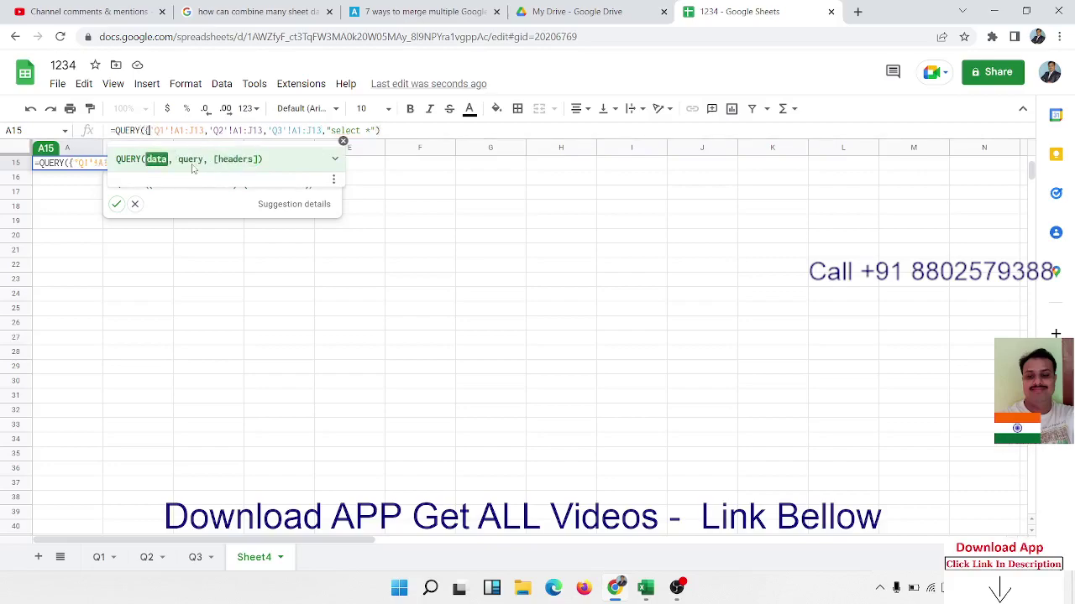
{"action": "left_click", "coordinate": [324, 131]}
{"action": "type", "text": "}"}
{"action": "key", "text": "Return"}
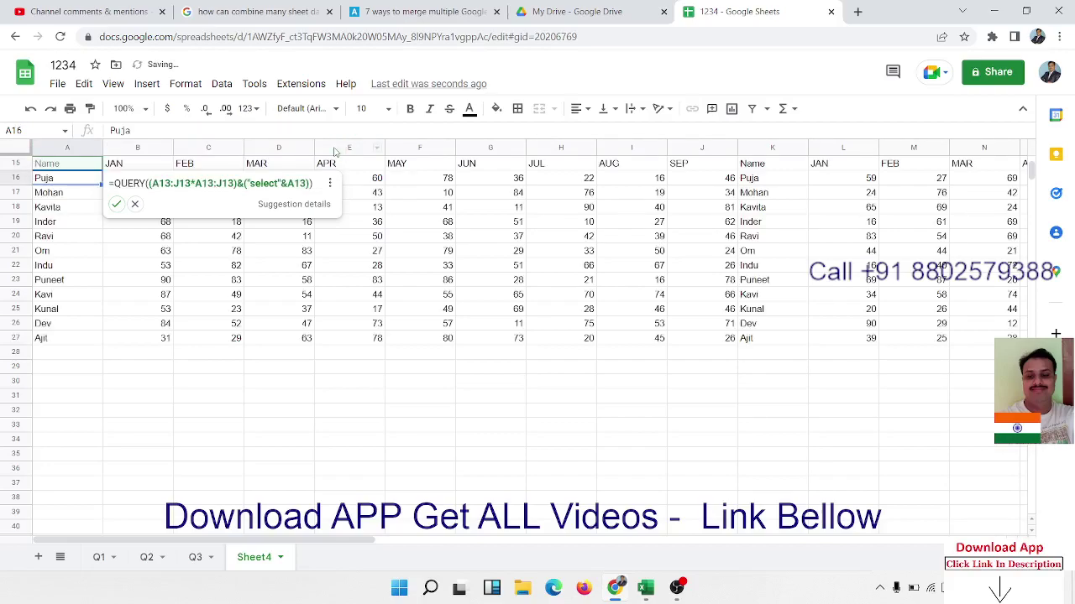
Check names in the combined result and reselect formula cell A15
{"action": "left_click", "coordinate": [746, 236]}
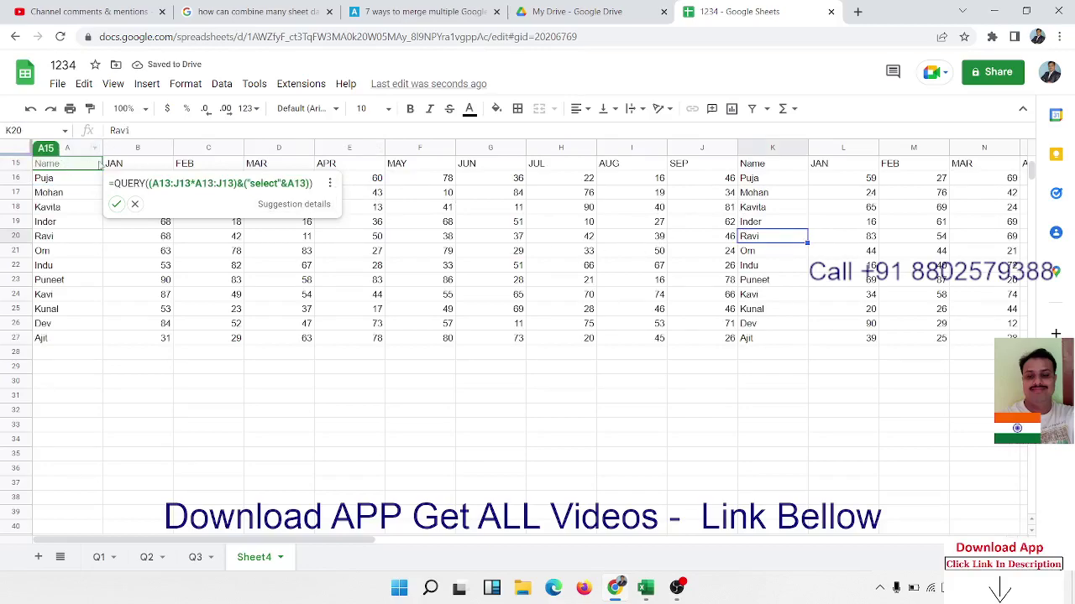
{"action": "left_click", "coordinate": [50, 210]}
{"action": "left_click", "coordinate": [52, 163]}
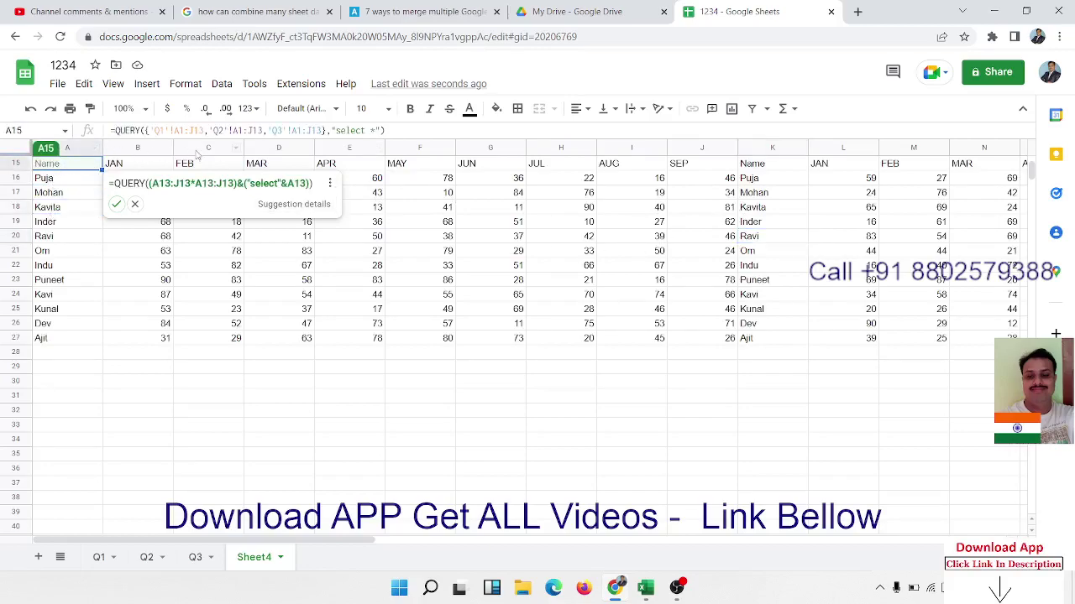
Replace the commas between the Q1, Q2 and Q3 ranges with semicolons and review the stacked list
{"action": "left_click", "coordinate": [205, 132]}
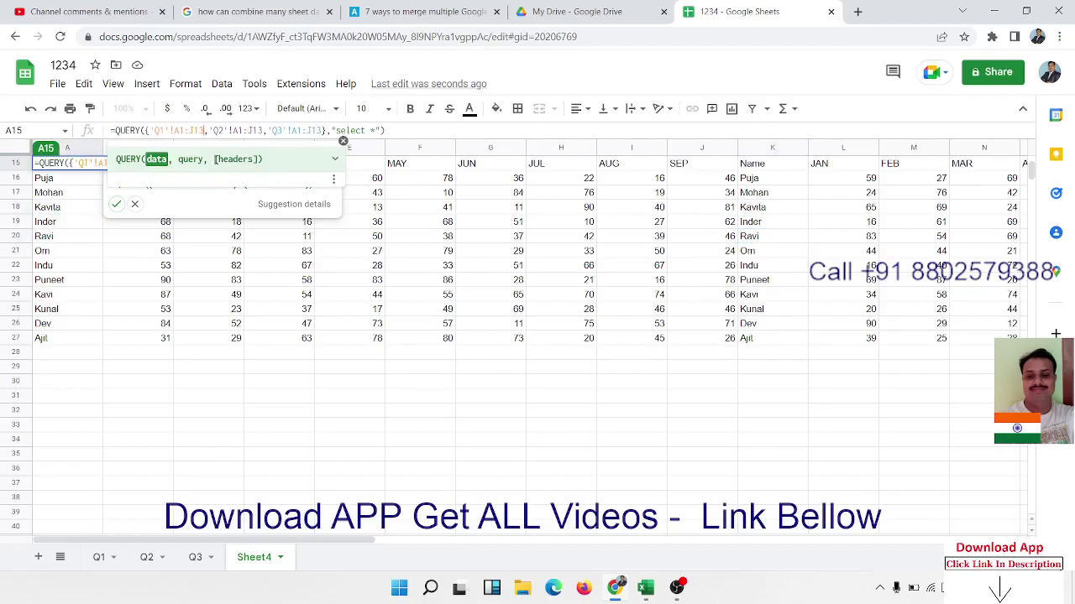
{"action": "key", "text": "Delete"}
{"action": "type", "text": ";"}
{"action": "left_click", "coordinate": [262, 131]}
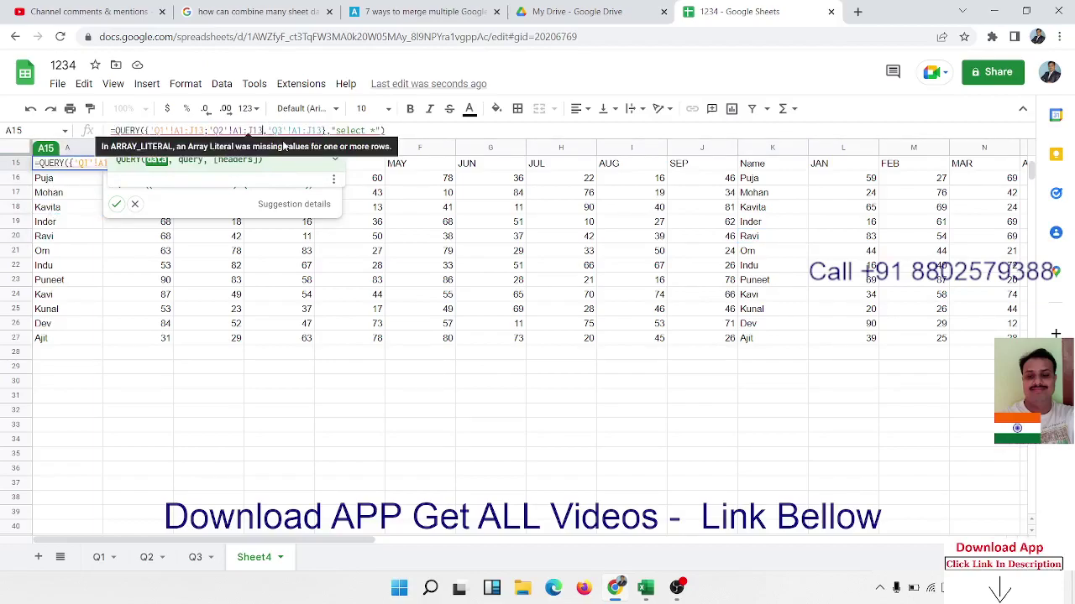
{"action": "key", "text": "Delete"}
{"action": "type", "text": ";"}
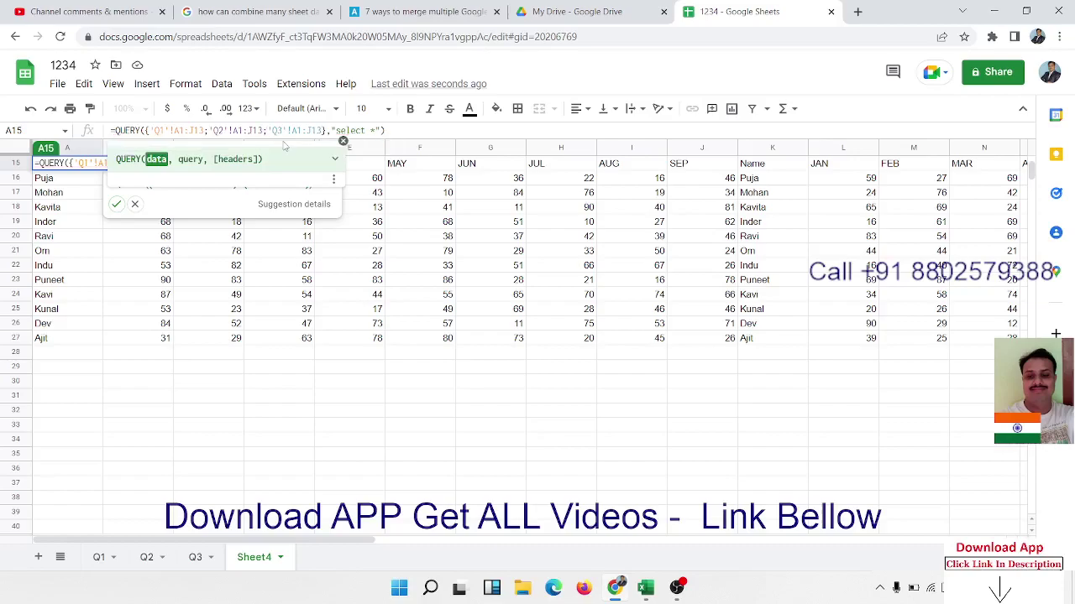
{"action": "key", "text": "Return"}
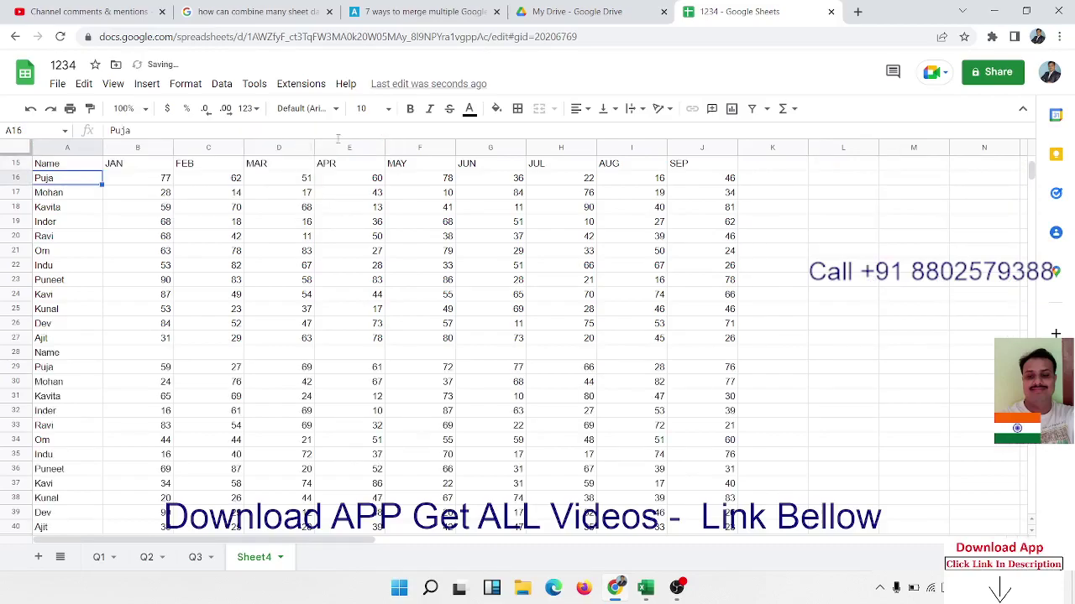
{"action": "scroll", "coordinate": [268, 319], "scroll_direction": "down", "scroll_amount": 7}
{"action": "scroll", "coordinate": [267, 319], "scroll_direction": "down", "scroll_amount": 2}
{"action": "scroll", "coordinate": [268, 320], "scroll_direction": "up", "scroll_amount": 3}
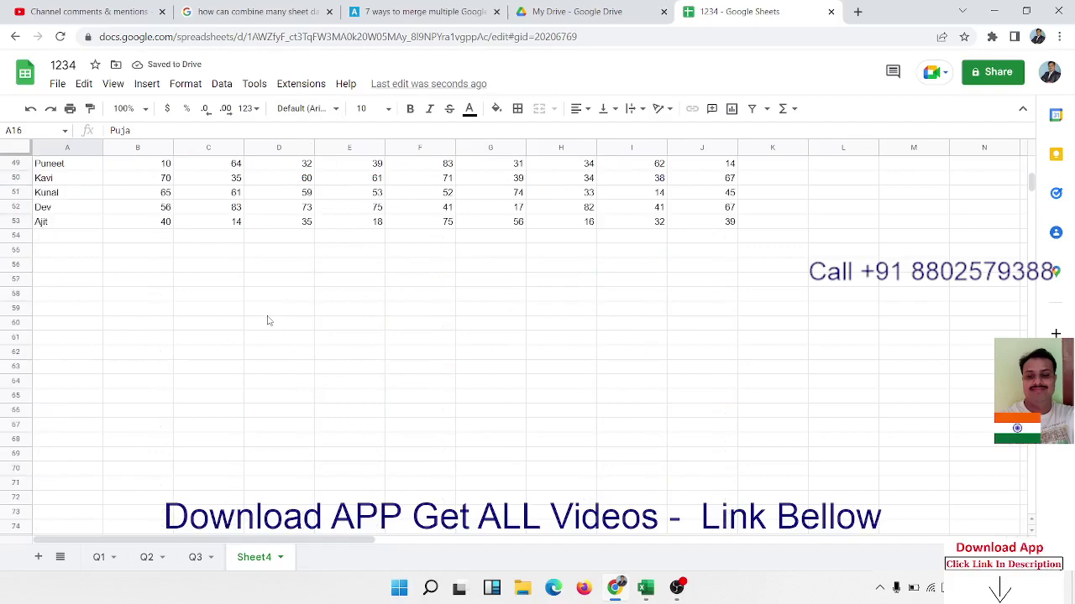
{"action": "scroll", "coordinate": [268, 319], "scroll_direction": "up", "scroll_amount": 8}
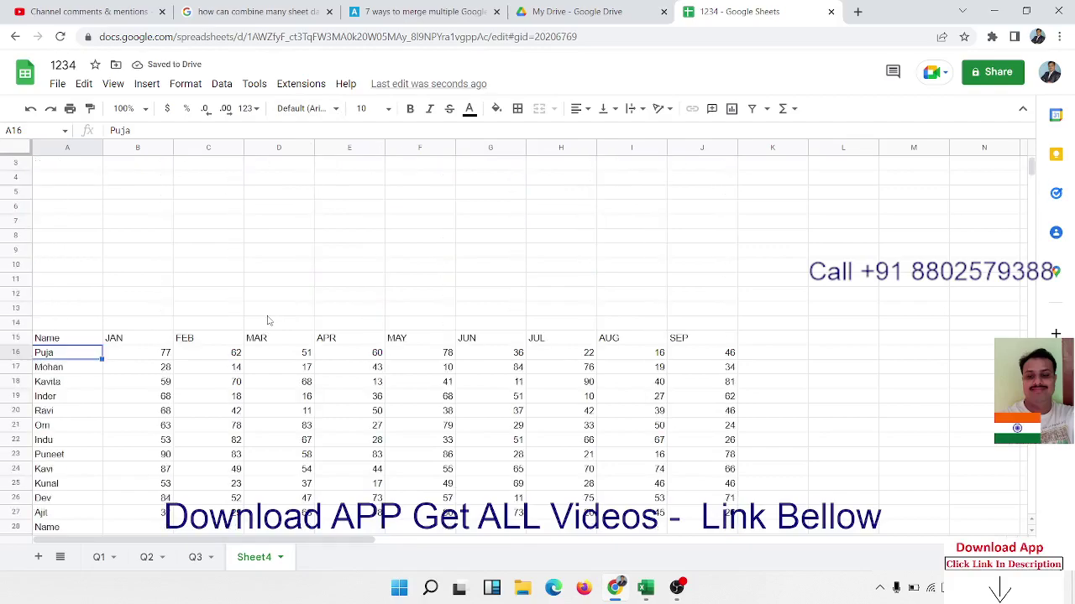
Enter a new person's name in Q2 row 14 with monthly values alternating 85 and 65
{"action": "left_click", "coordinate": [151, 557]}
{"action": "left_click", "coordinate": [60, 416]}
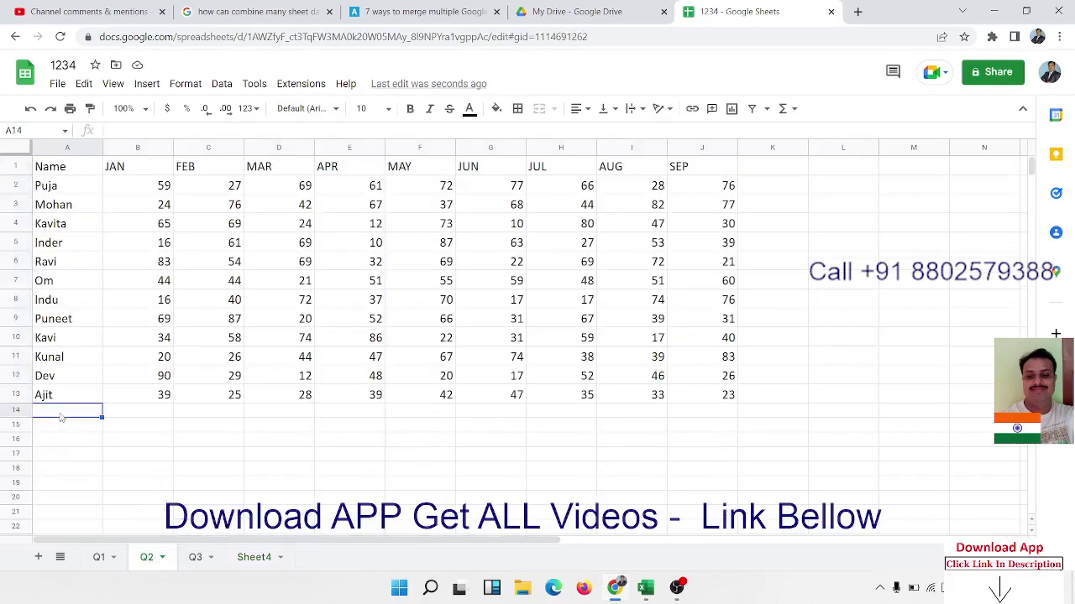
{"action": "type", "text": "Sujeet"}
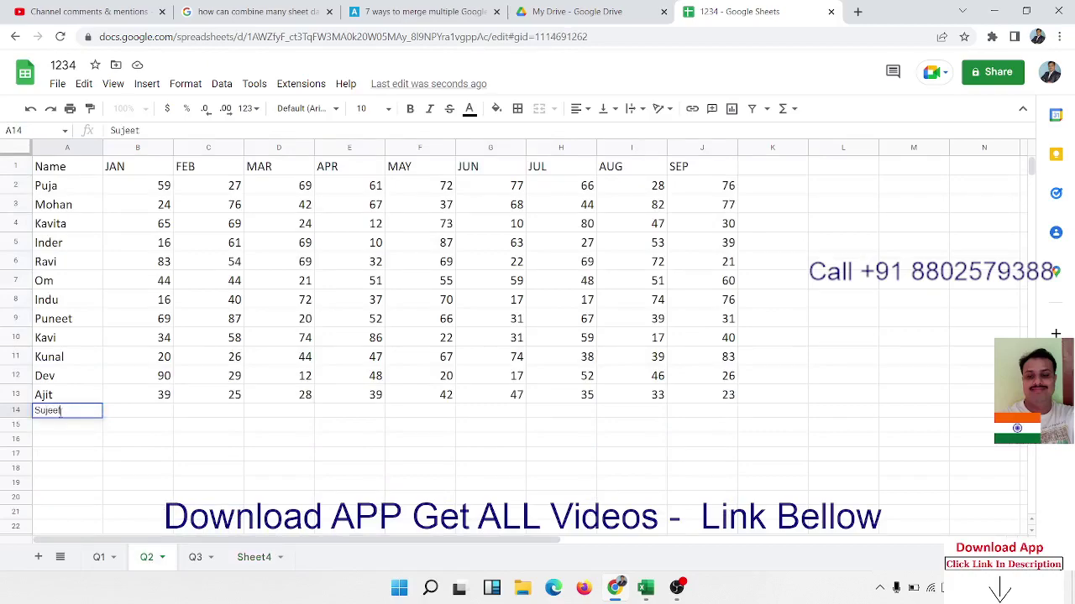
{"action": "key", "text": "Tab"}
{"action": "type", "text": "85"}
{"action": "key", "text": "Tab"}
{"action": "type", "text": "65"}
{"action": "key", "text": "Tab"}
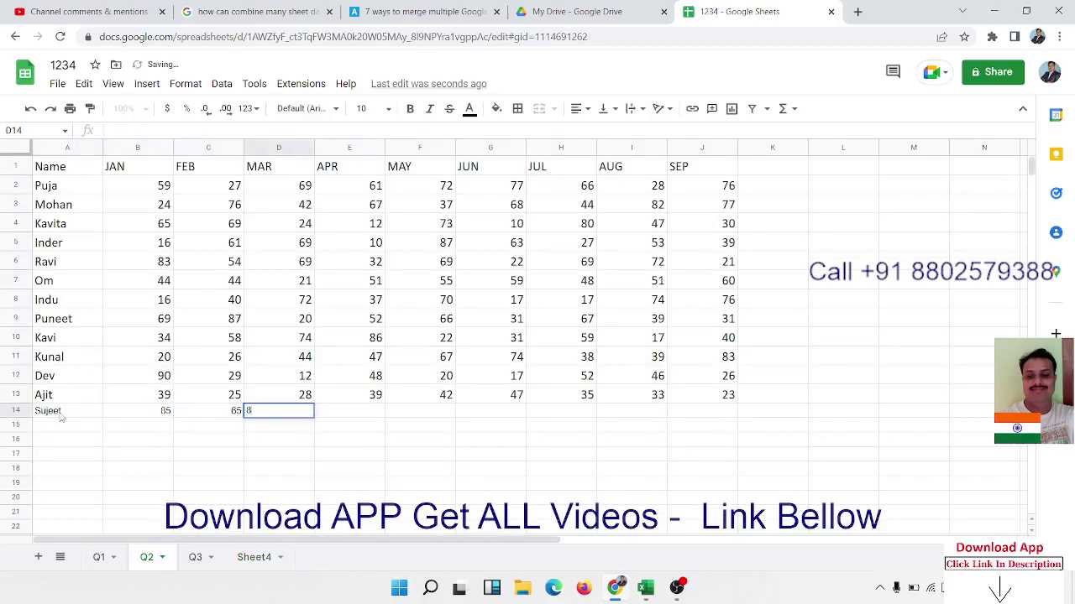
{"action": "type", "text": "85\t65\t85\t65\t85"}
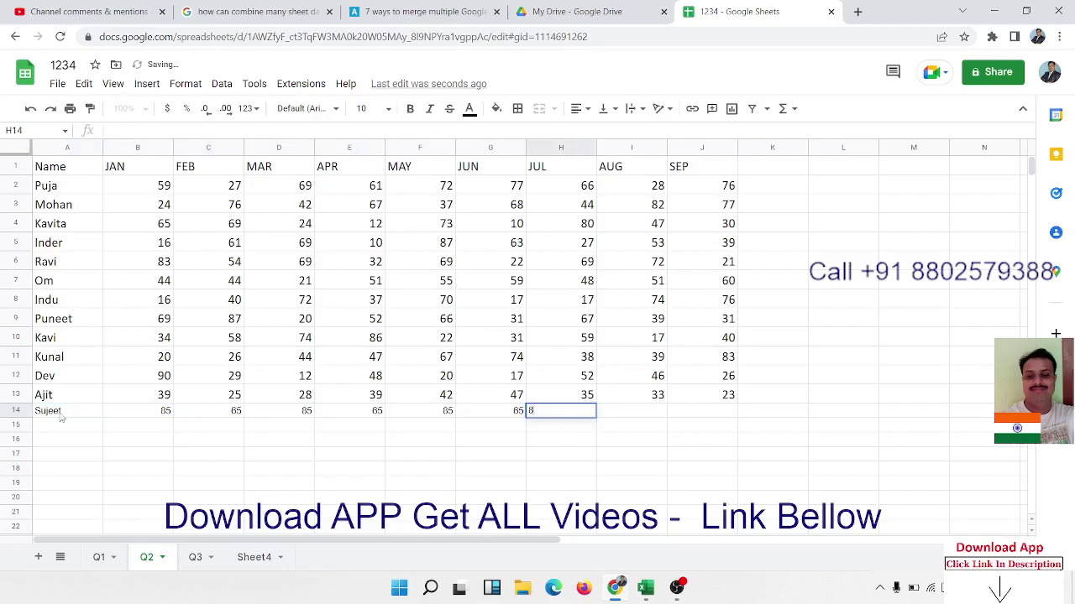
{"action": "type", "text": "\t65\t85"}
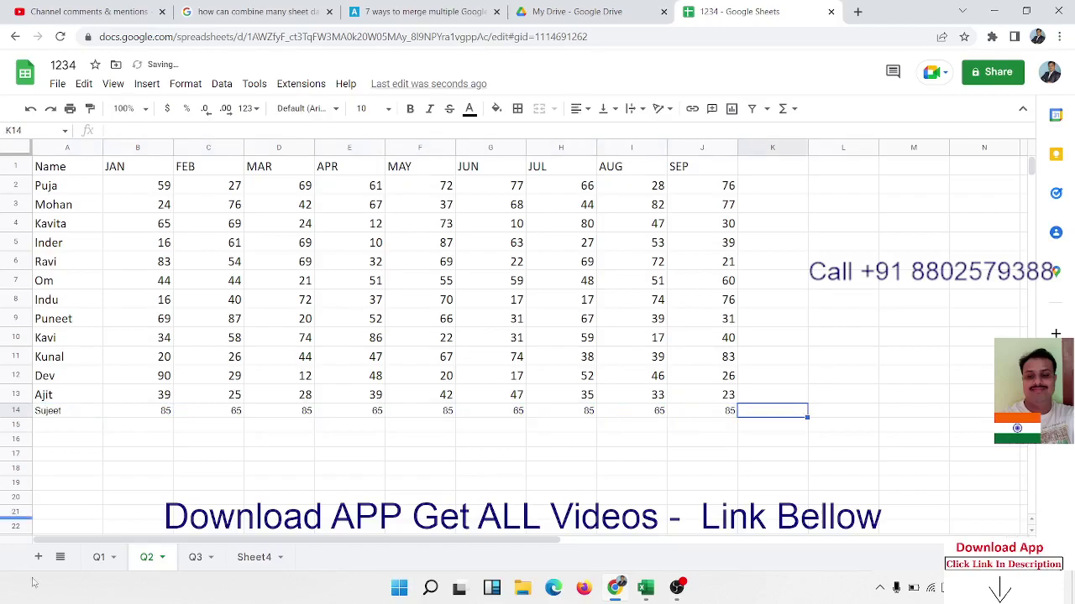
{"action": "left_click", "coordinate": [256, 557]}
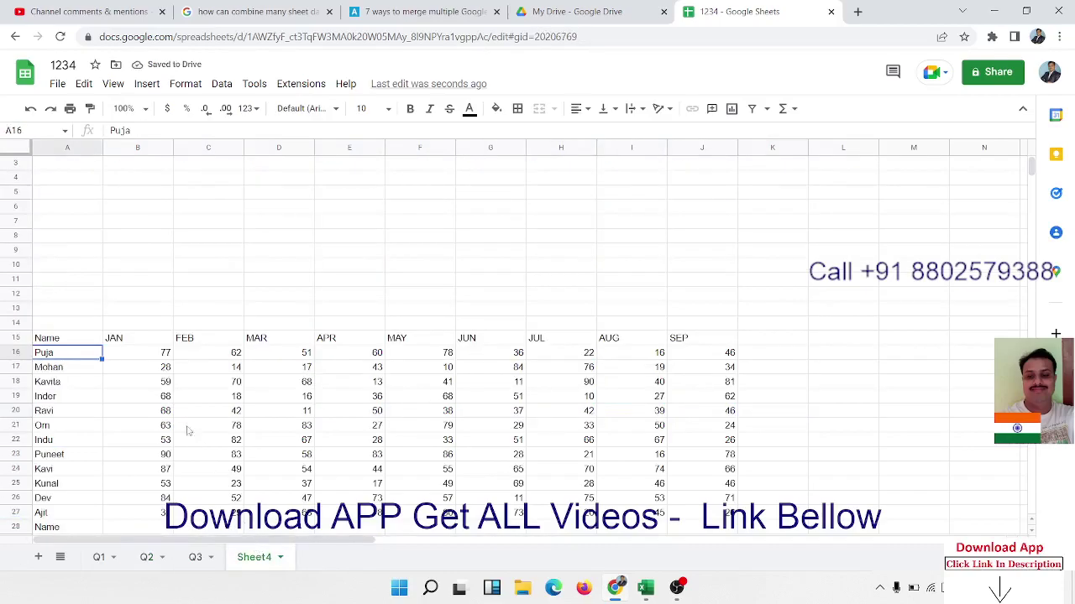
{"action": "scroll", "coordinate": [161, 389], "scroll_direction": "down", "scroll_amount": 3}
{"action": "scroll", "coordinate": [159, 387], "scroll_direction": "down", "scroll_amount": 2}
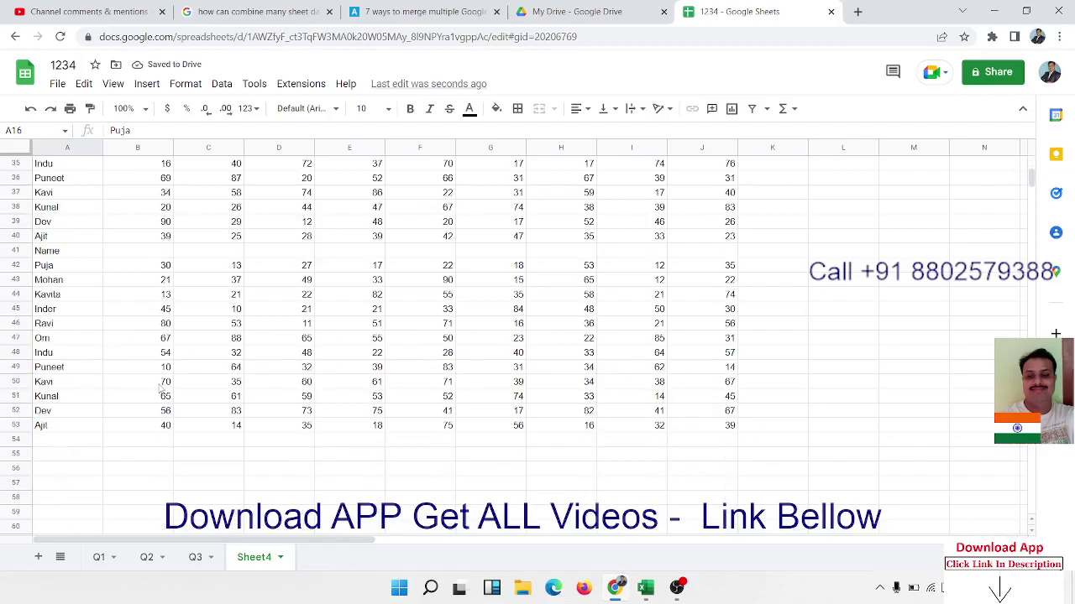
{"action": "scroll", "coordinate": [160, 388], "scroll_direction": "up", "scroll_amount": 5}
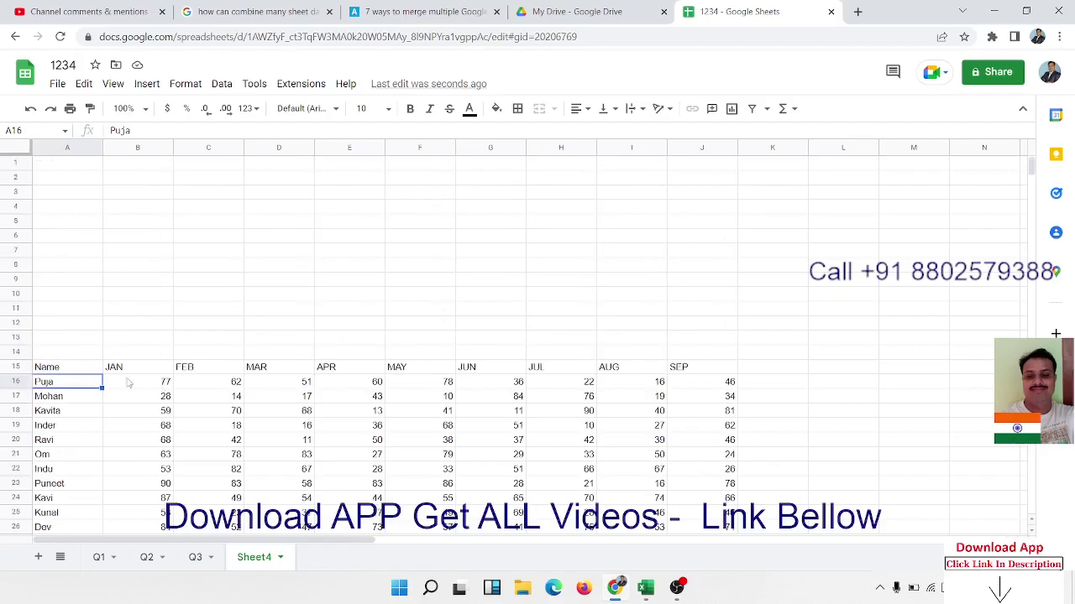
{"action": "left_click", "coordinate": [70, 372]}
{"action": "left_click", "coordinate": [61, 166]}
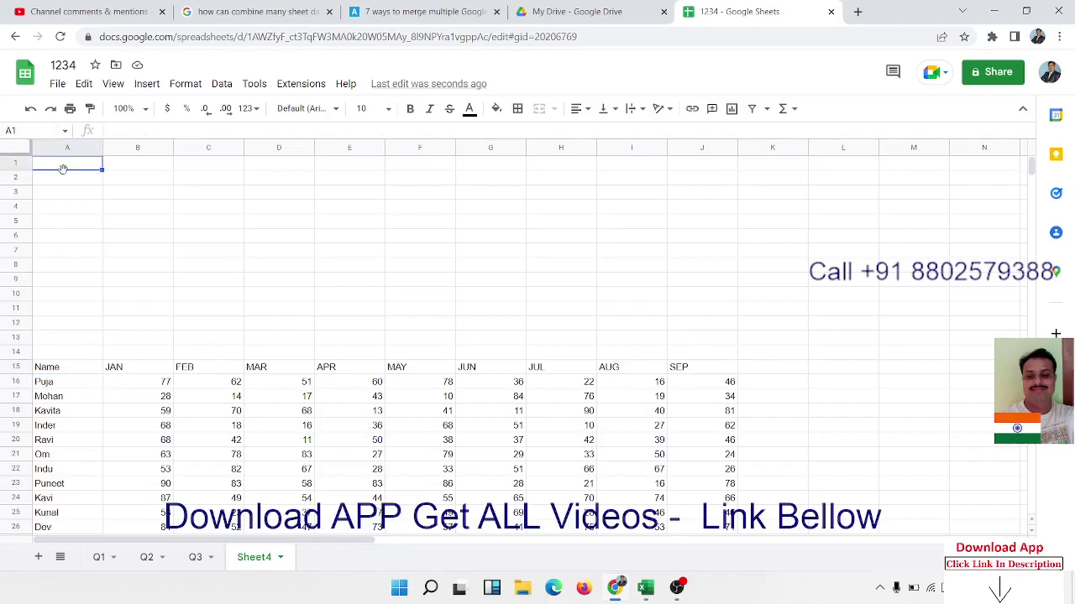
{"action": "scroll", "coordinate": [61, 369], "scroll_direction": "down", "scroll_amount": 3}
{"action": "scroll", "coordinate": [62, 373], "scroll_direction": "down", "scroll_amount": 2}
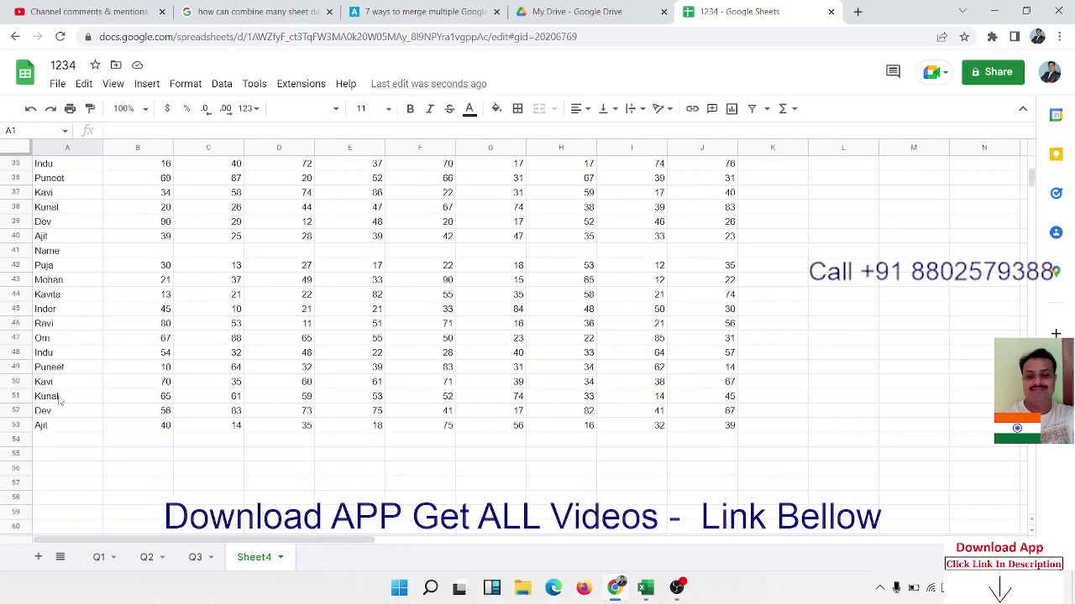
{"action": "scroll", "coordinate": [60, 402], "scroll_direction": "down", "scroll_amount": 5}
{"action": "left_click", "coordinate": [19, 353]}
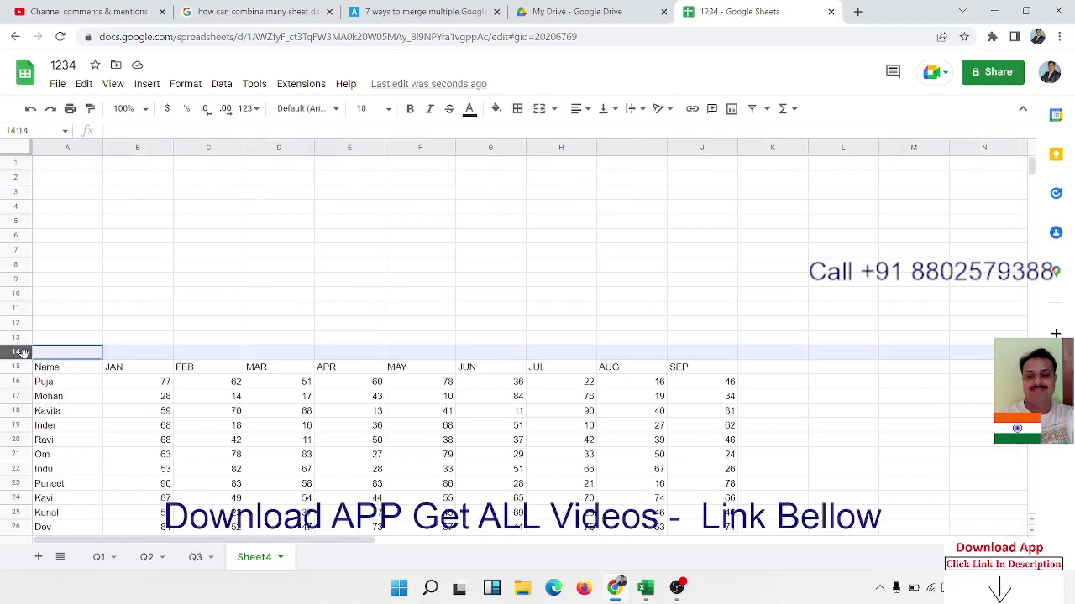
{"action": "scroll", "coordinate": [62, 388], "scroll_direction": "down", "scroll_amount": 4}
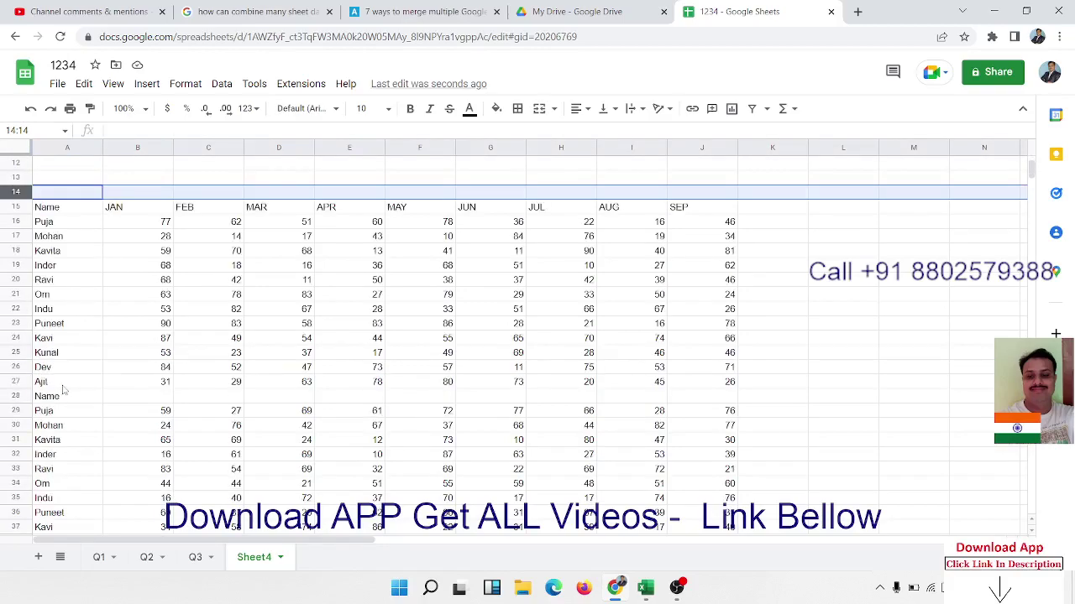
{"action": "scroll", "coordinate": [62, 388], "scroll_direction": "down", "scroll_amount": 4}
{"action": "scroll", "coordinate": [63, 389], "scroll_direction": "down", "scroll_amount": 4}
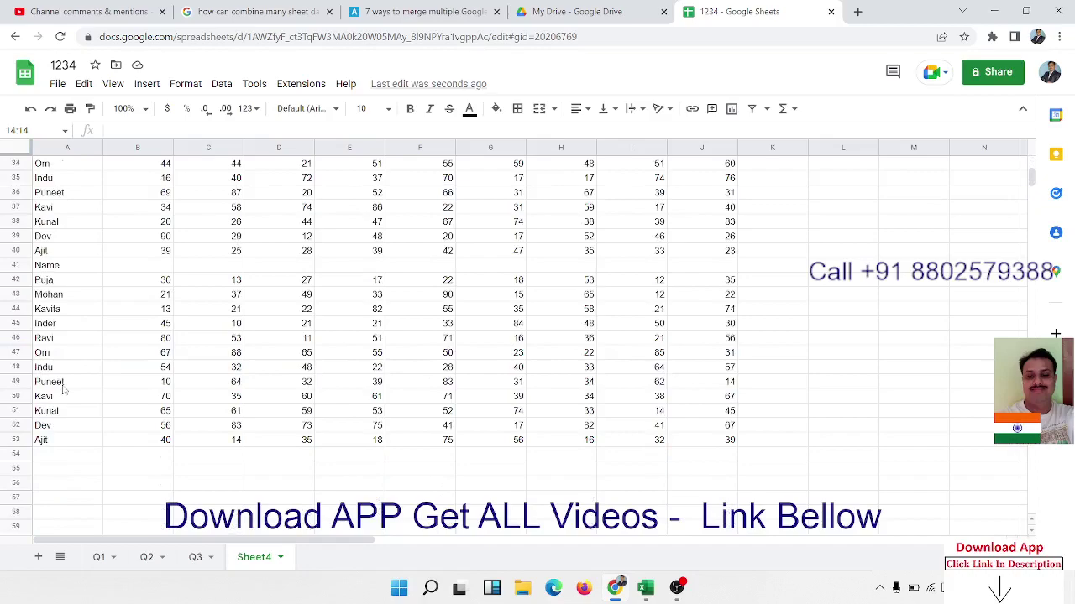
{"action": "scroll", "coordinate": [62, 389], "scroll_direction": "up", "scroll_amount": 6}
{"action": "scroll", "coordinate": [62, 389], "scroll_direction": "up", "scroll_amount": 6}
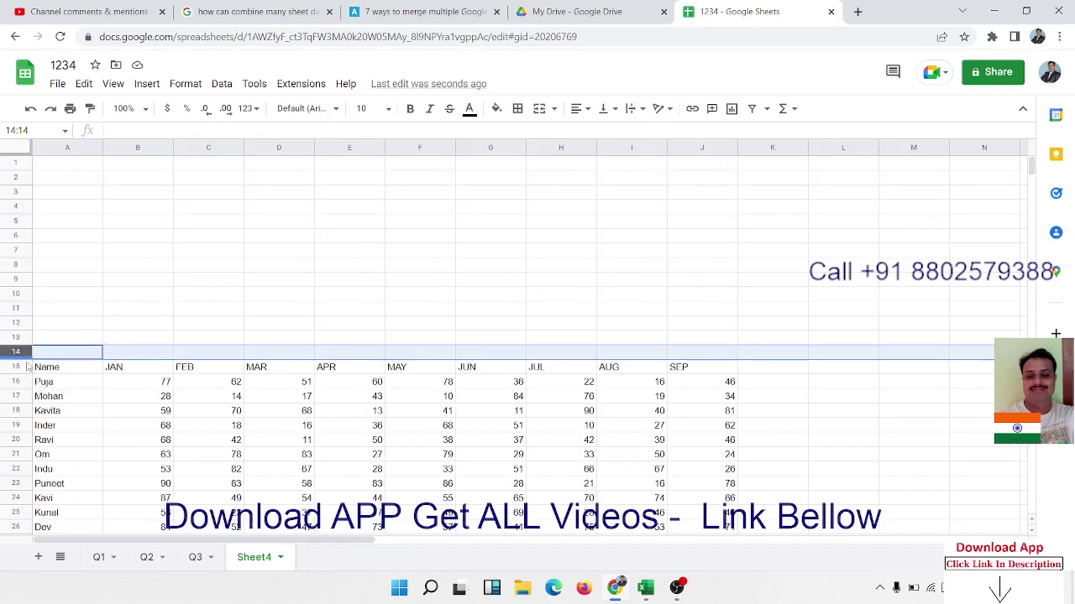
{"action": "scroll", "coordinate": [28, 367], "scroll_direction": "down", "scroll_amount": 4}
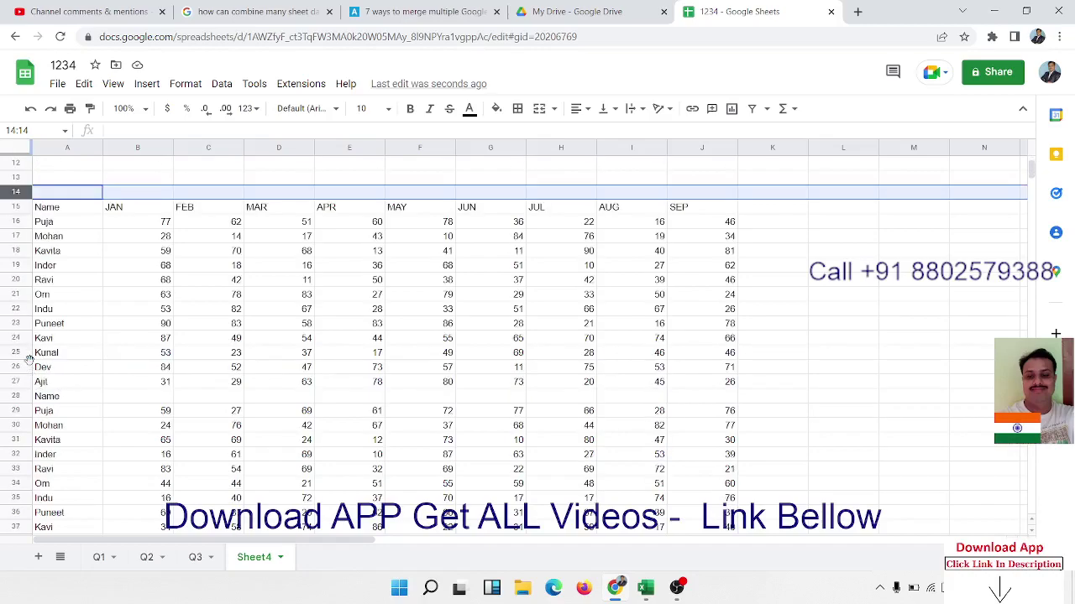
{"action": "left_click", "coordinate": [61, 210]}
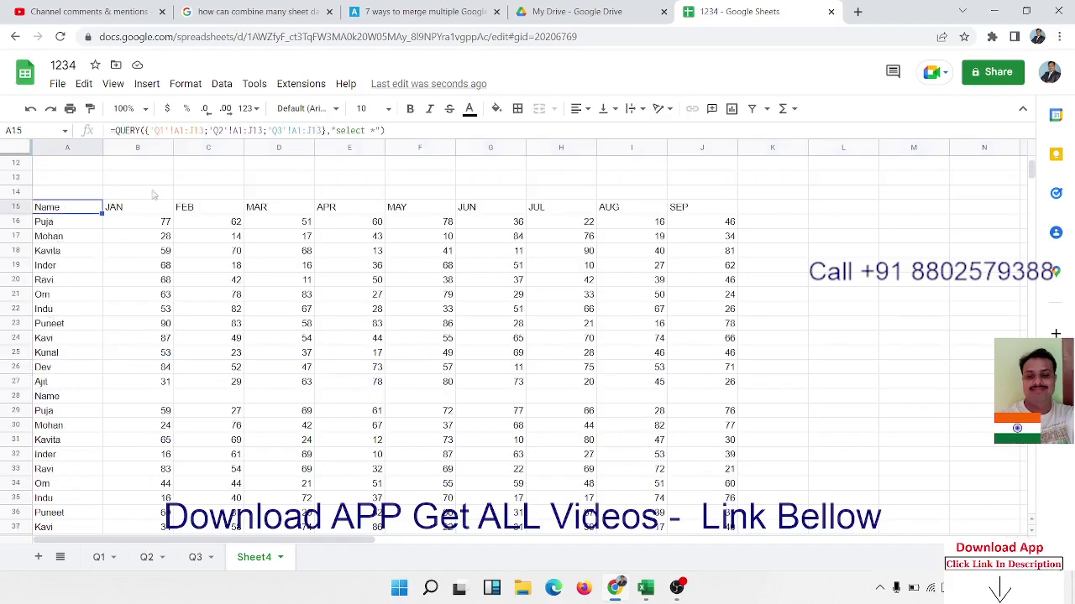
Retype the 3 in 'Q1'!A1:J13, commit, and reopen the A15 QUERY formula
{"action": "left_click", "coordinate": [202, 131]}
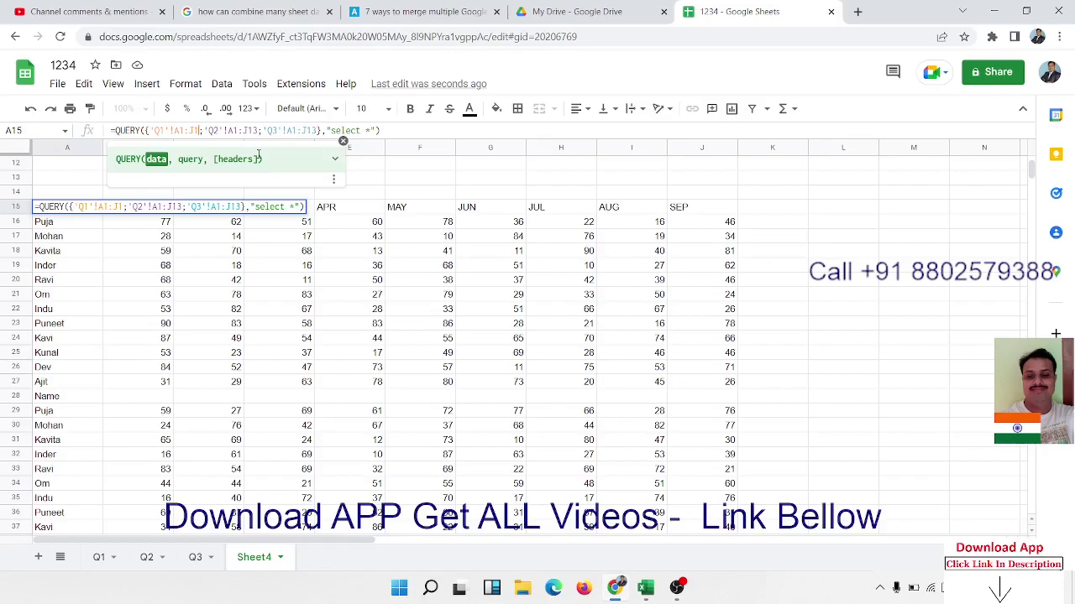
{"action": "type", "text": "3"}
{"action": "key", "text": "Return"}
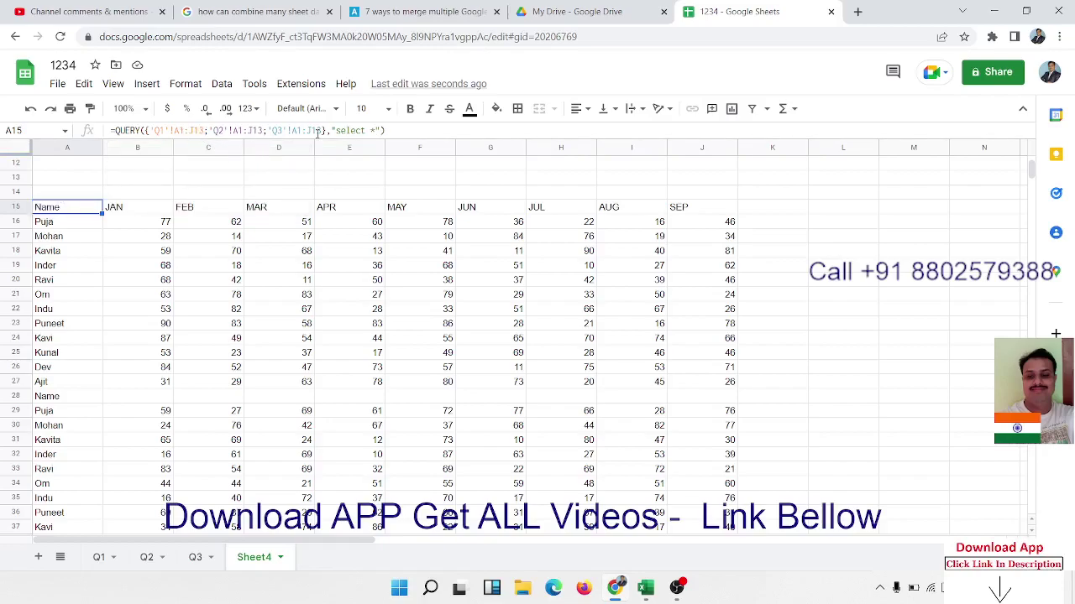
{"action": "left_click", "coordinate": [370, 130]}
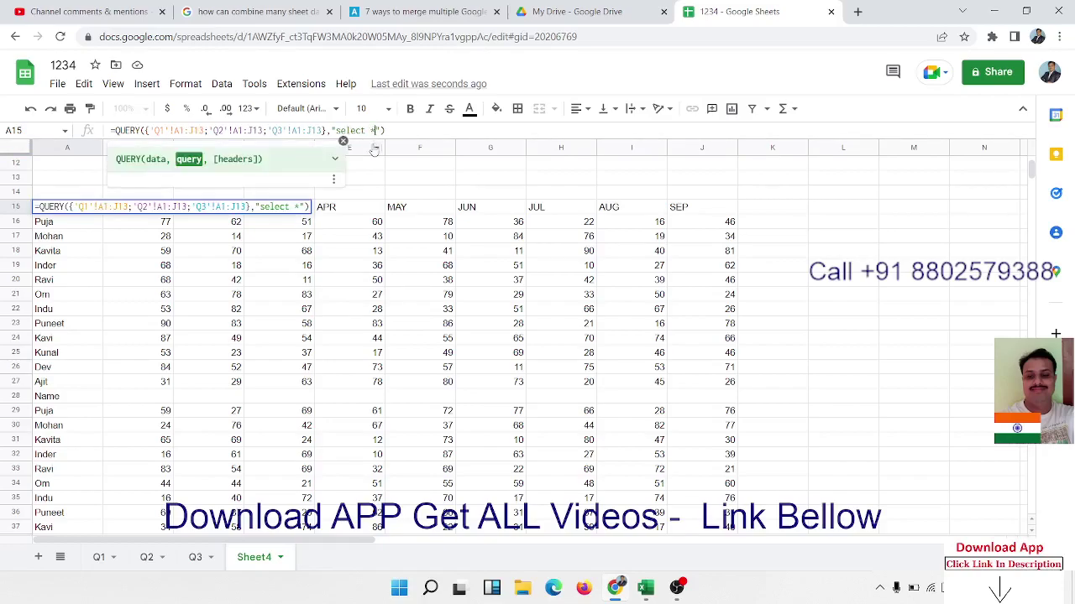